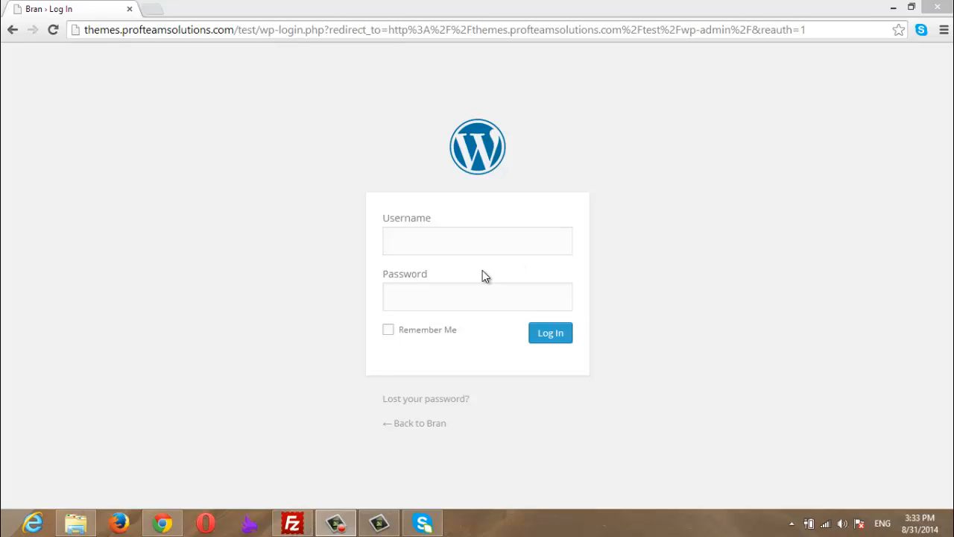
# - Log in to the Bran site's WordPress admin with the administrator username and password
pyautogui.click(555, 239)
pyautogui.write('admin')
pyautogui.press('Tab')
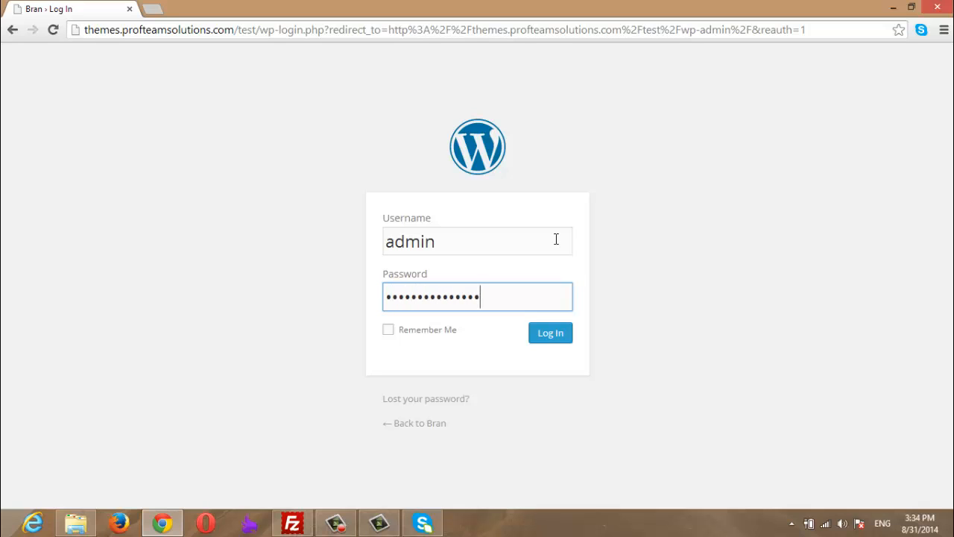
pyautogui.write('1')
pyautogui.press('Return')
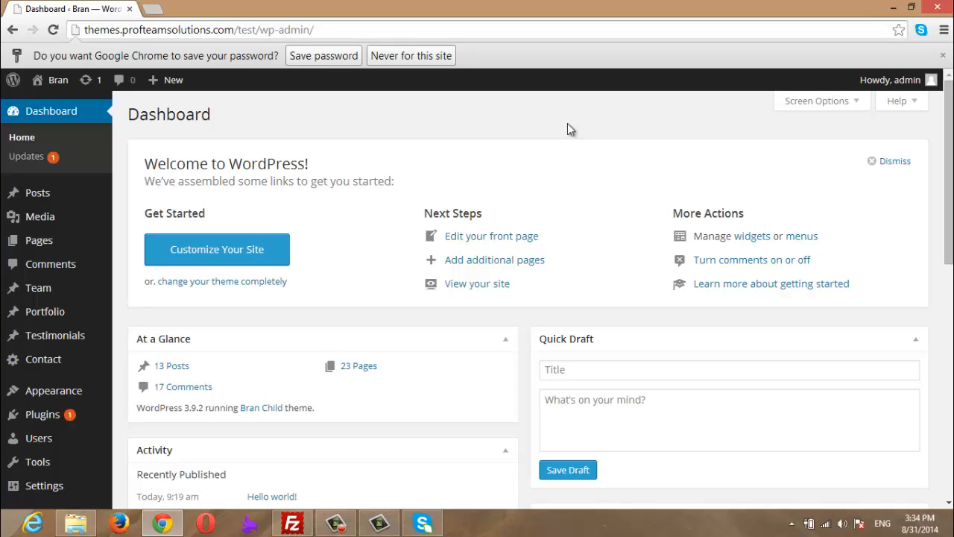
# - Find the Home page in the Pages list and open it in the page editor
pyautogui.click(43, 241)
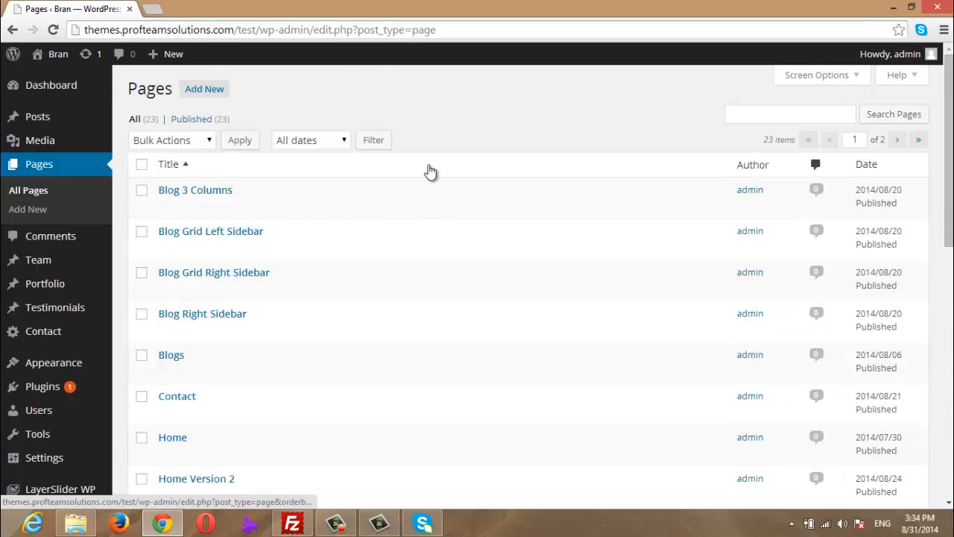
pyautogui.scroll(-1, 431, 223)
pyautogui.scroll(-6, 431, 242)
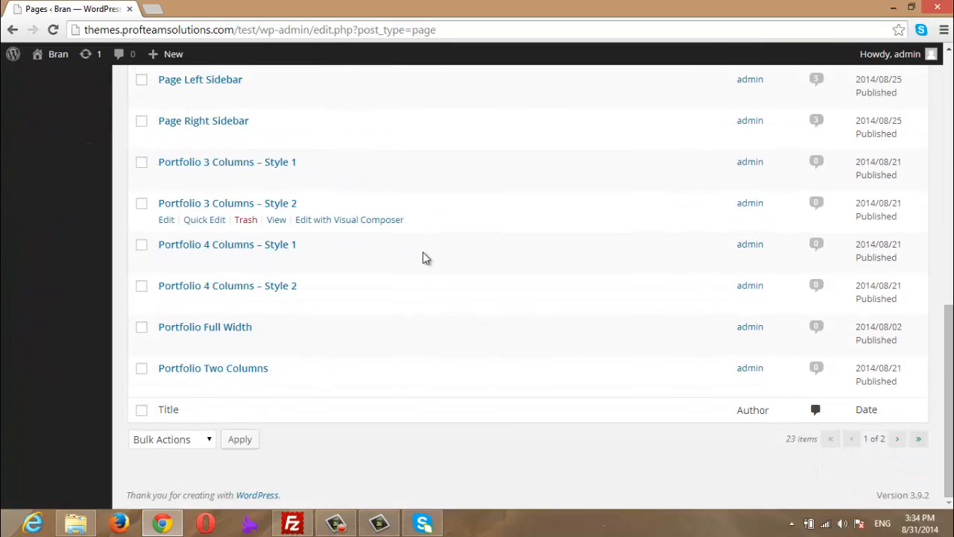
pyautogui.scroll(1, 421, 259)
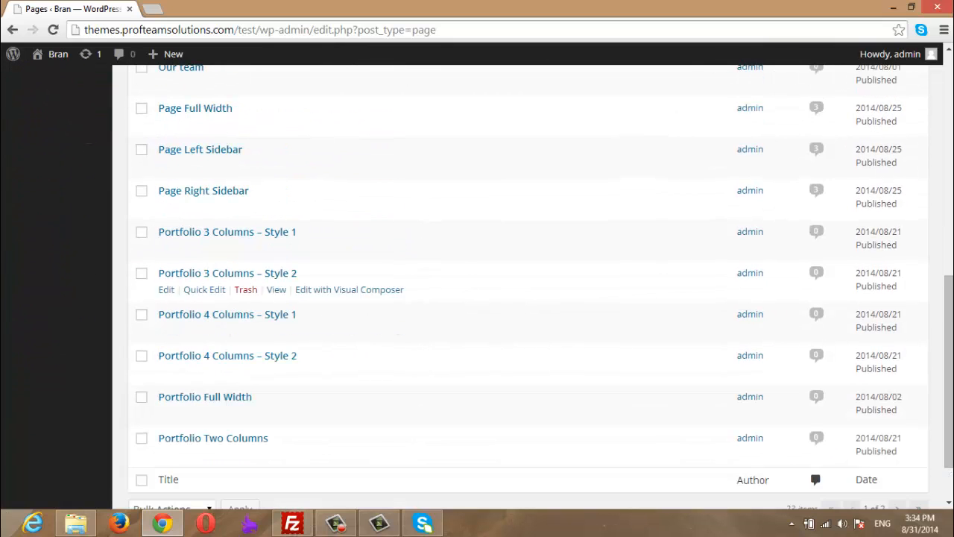
pyautogui.moveTo(950, 304); pyautogui.dragTo(912, 187)
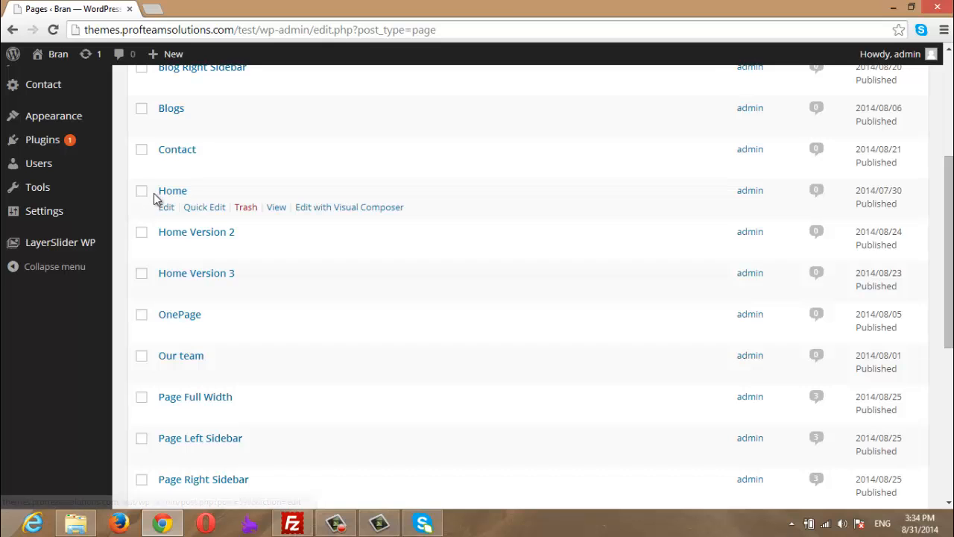
pyautogui.click(182, 193)
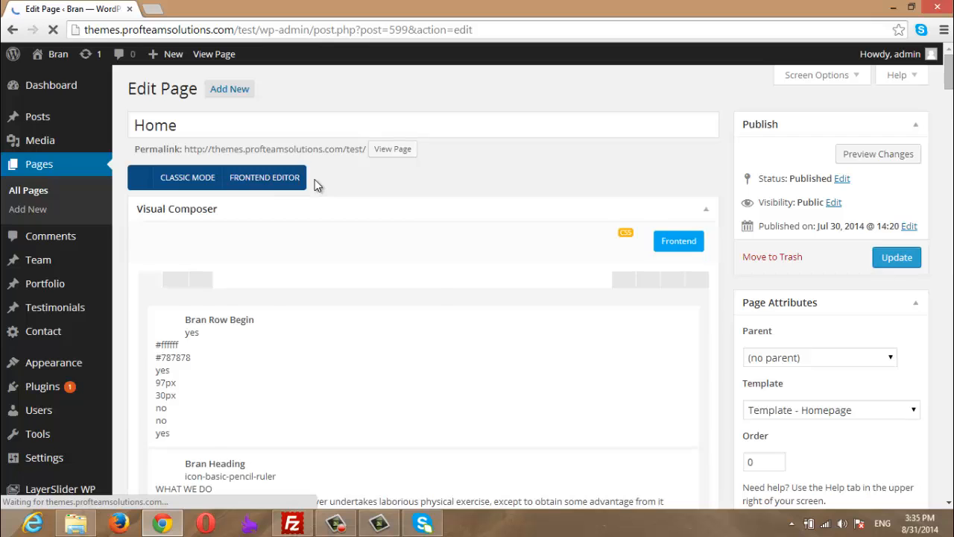
# - Load the live site's root address, up to /test/, in a new browser tab
pyautogui.scroll(-5, 315, 185)
pyautogui.moveTo(948, 149); pyautogui.dragTo(950, 71)
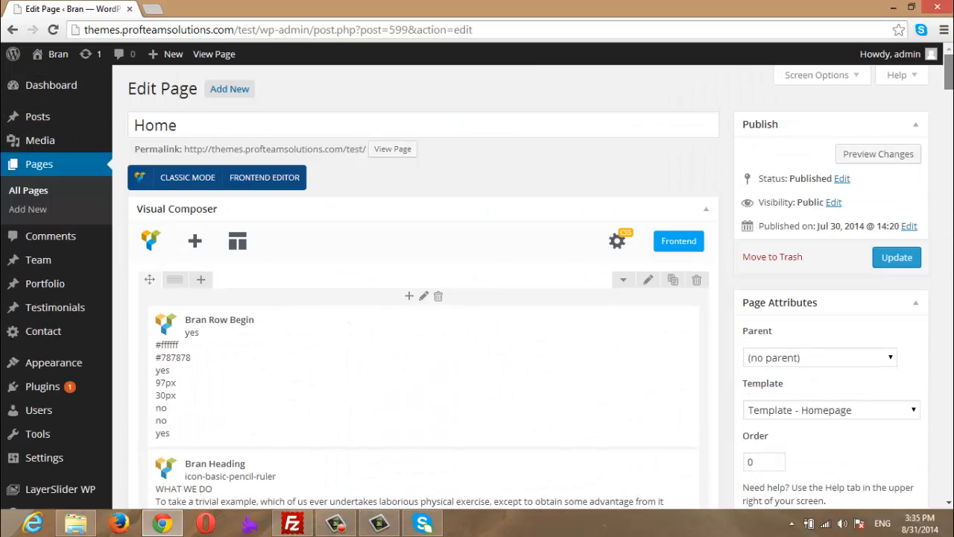
pyautogui.click(226, 34)
pyautogui.hotkey('ctrl', 'c')
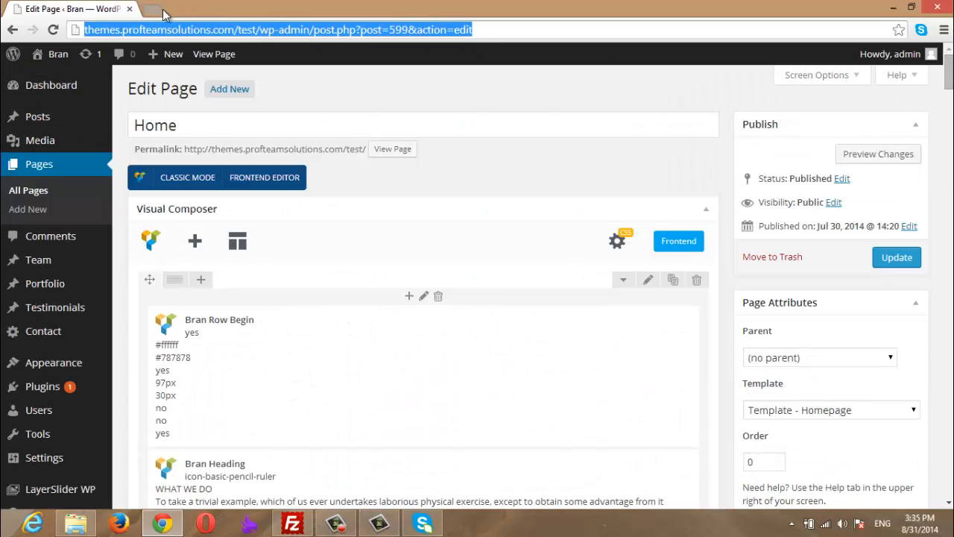
pyautogui.click(152, 9)
pyautogui.hotkey('ctrl', 'v')
pyautogui.moveTo(516, 30); pyautogui.dragTo(291, 34)
pyautogui.press('BackSpace')
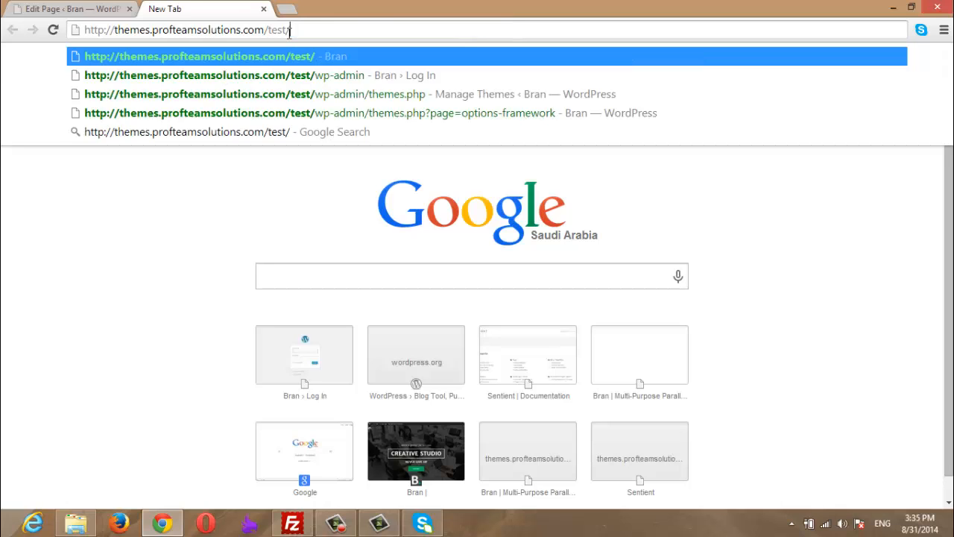
pyautogui.press('Return')
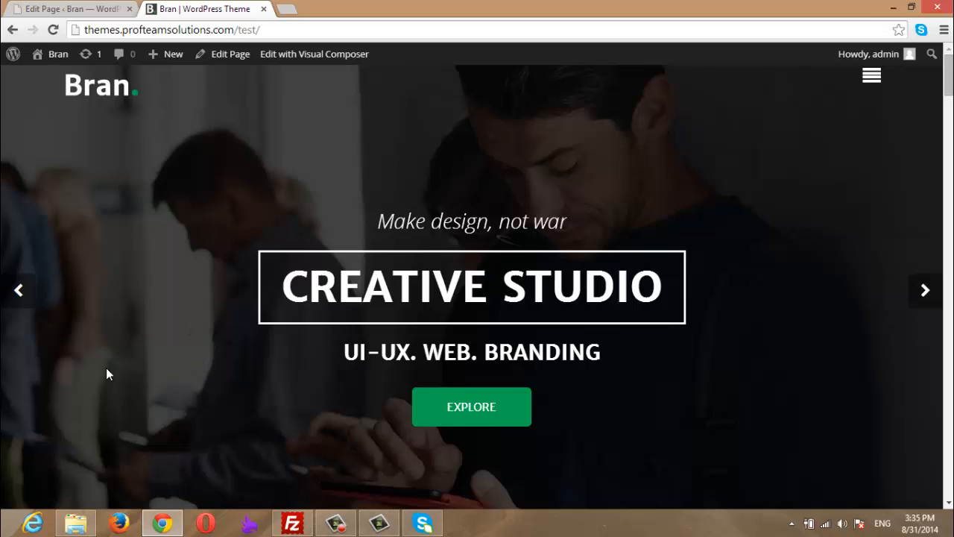
# - Check the live site's What We Do section, then return to the Home page editor tab
pyautogui.click(73, 9)
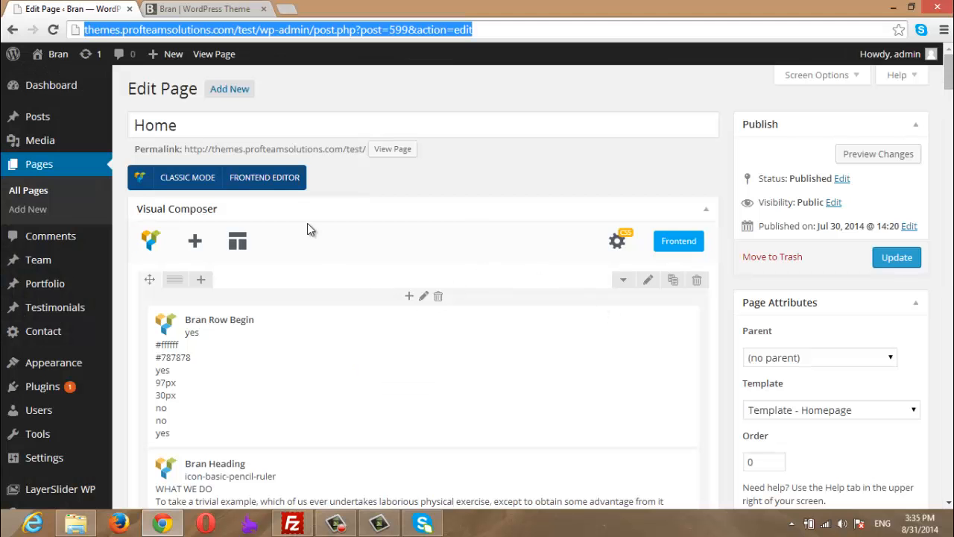
pyautogui.moveTo(66, 365)
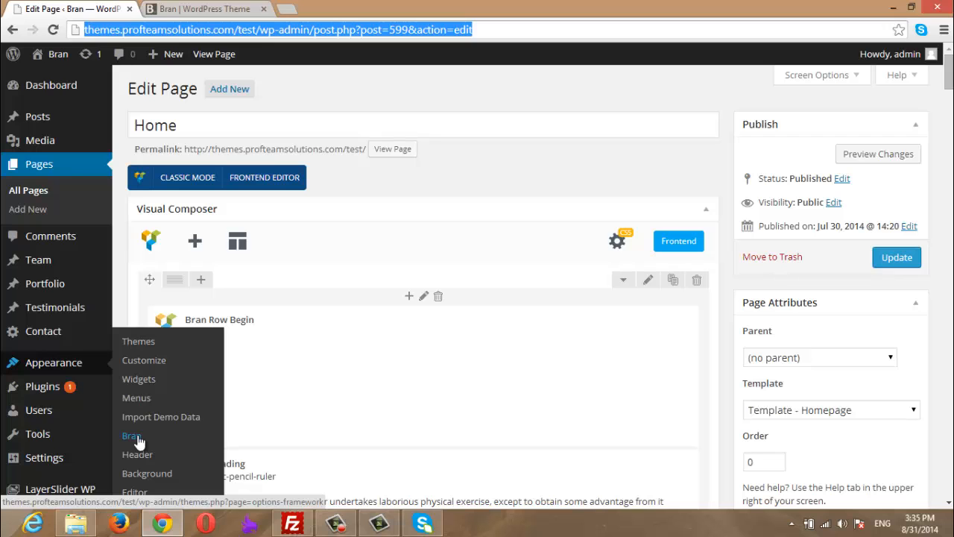
pyautogui.hotkey('ctrl', 'Tab')
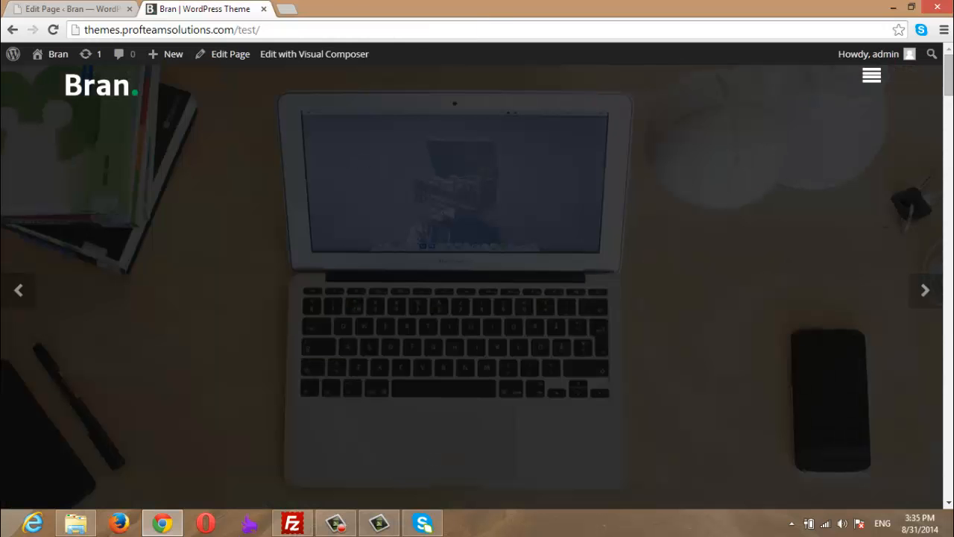
pyautogui.moveTo(950, 73); pyautogui.dragTo(949, 115)
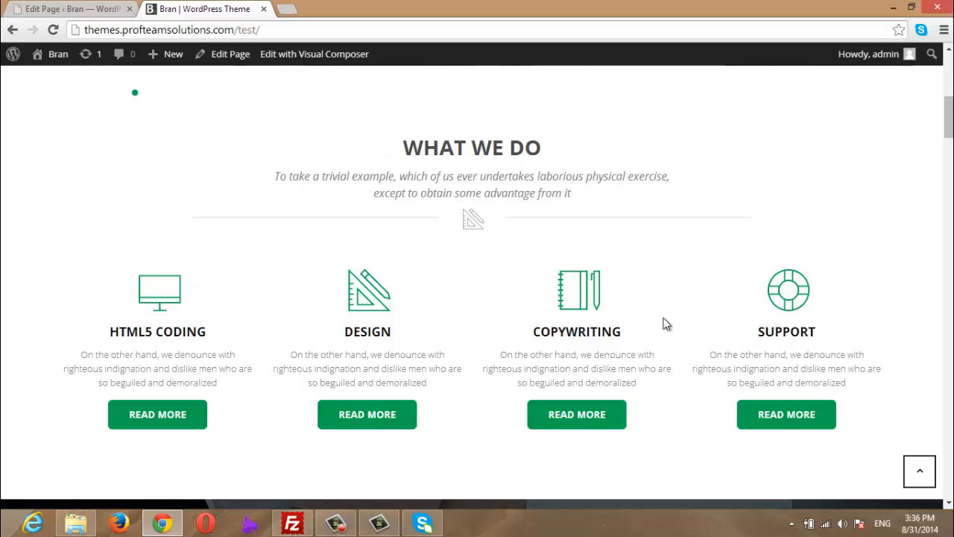
pyautogui.click(56, 7)
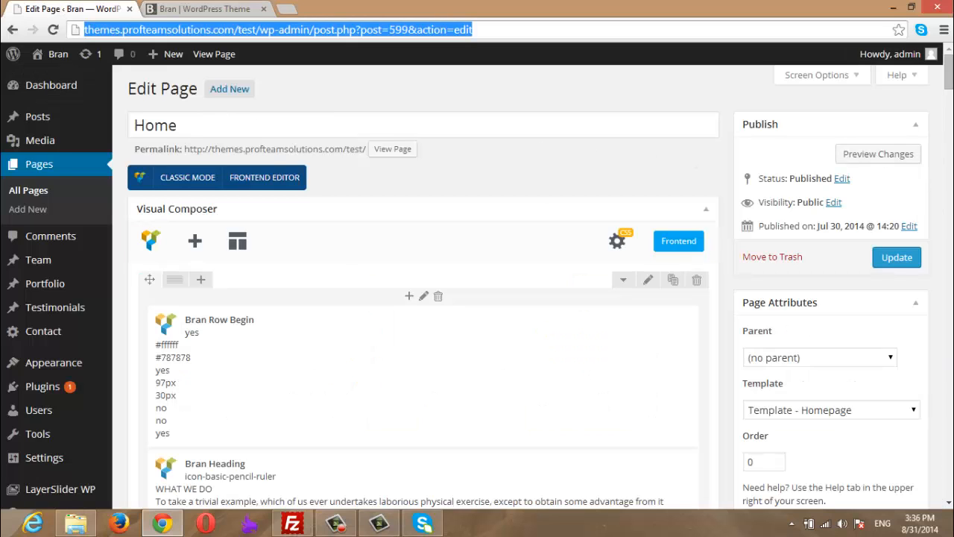
pyautogui.scroll(-3, 326, 123)
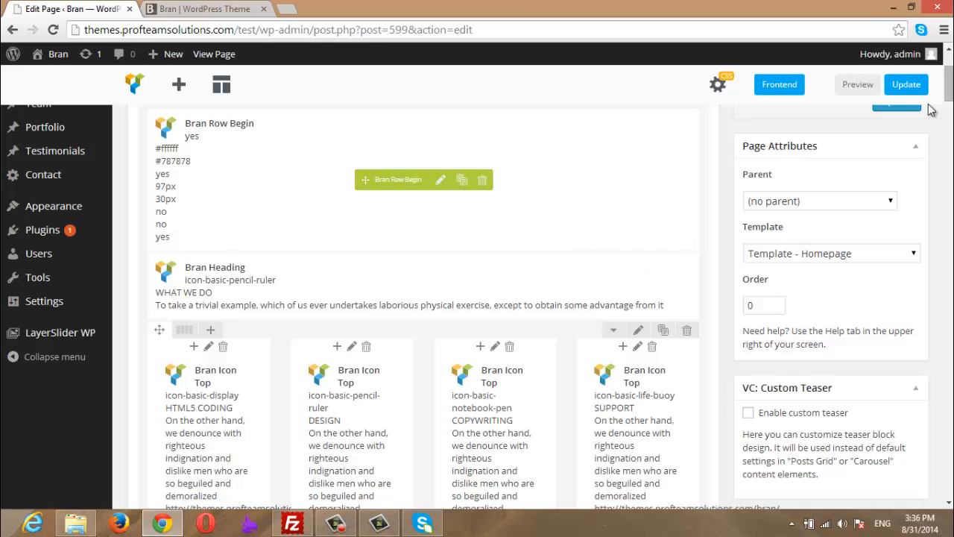
pyautogui.moveTo(949, 96); pyautogui.dragTo(950, 122)
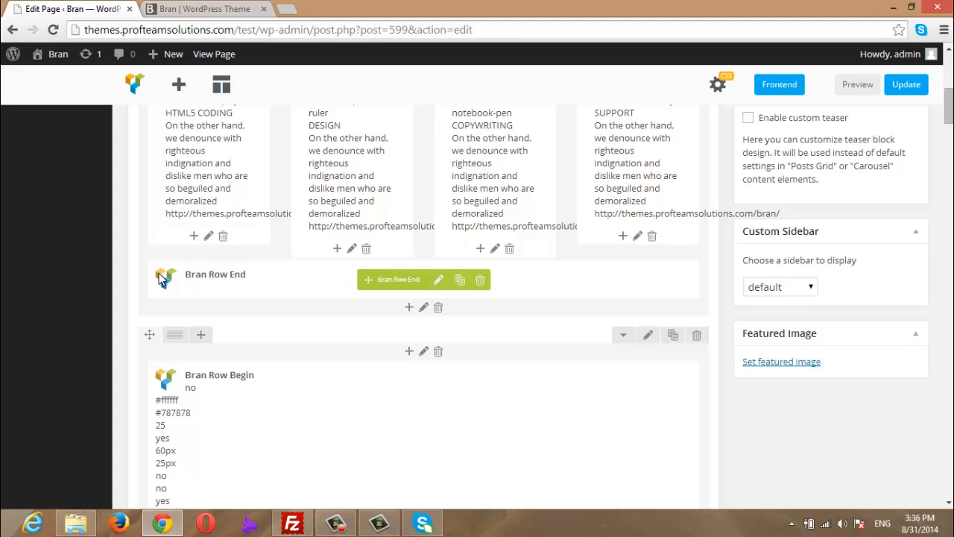
pyautogui.click(175, 7)
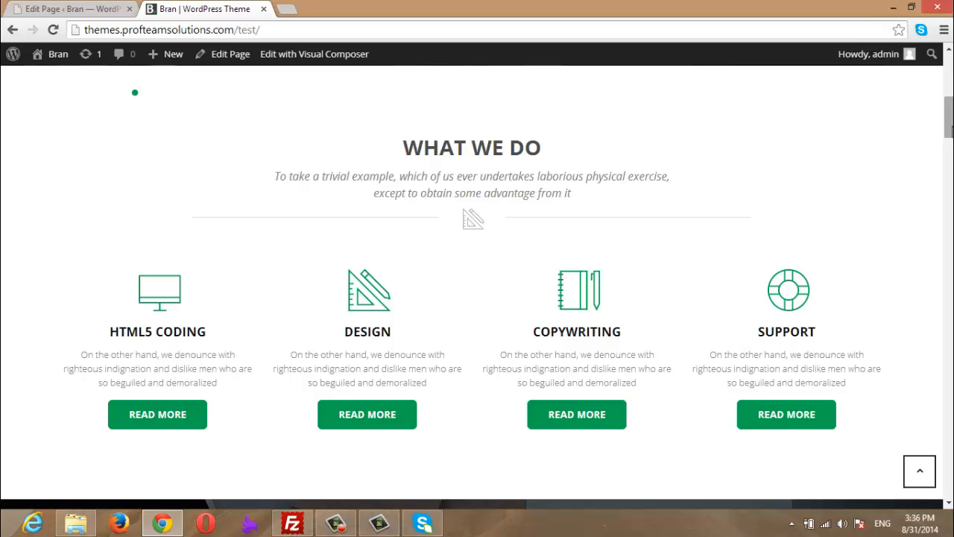
pyautogui.moveTo(949, 117); pyautogui.dragTo(949, 108)
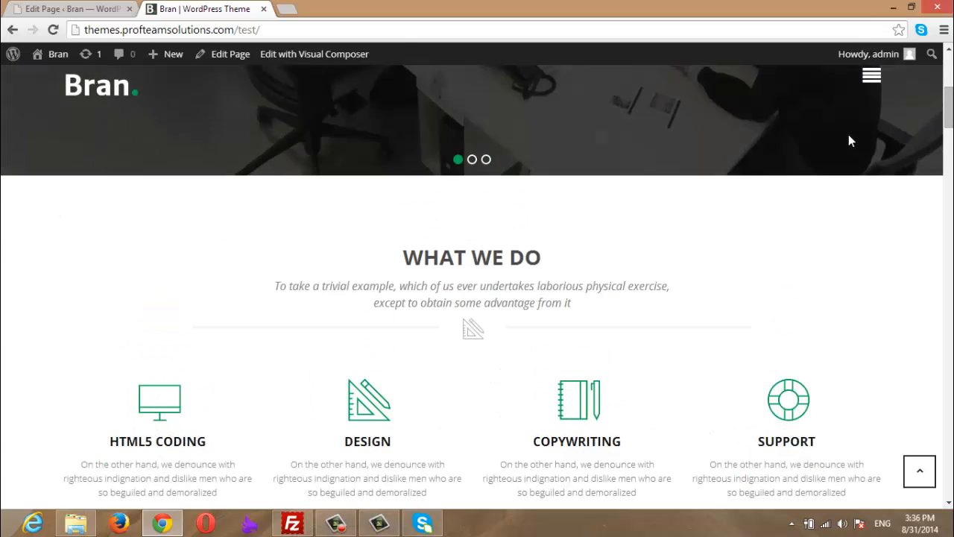
pyautogui.scroll(-3, 935, 119)
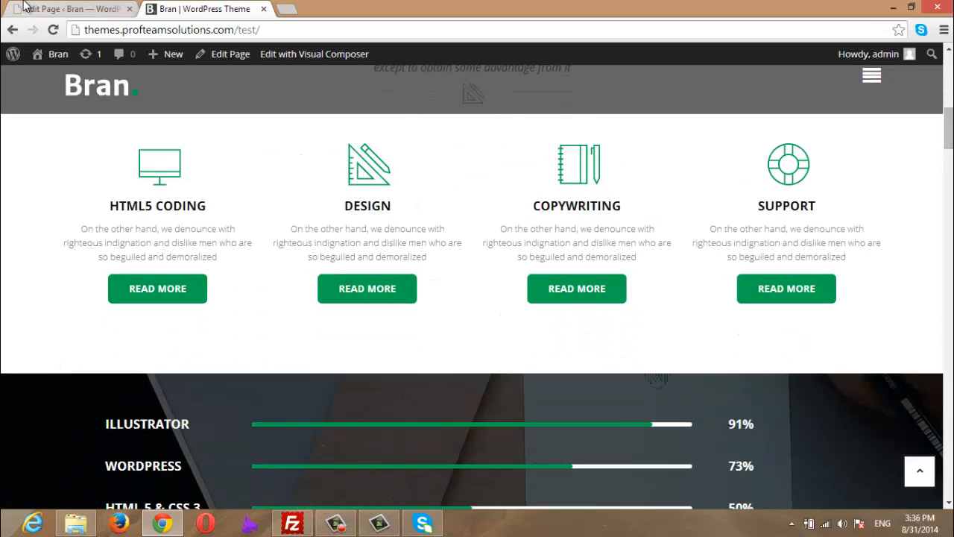
pyautogui.click(71, 9)
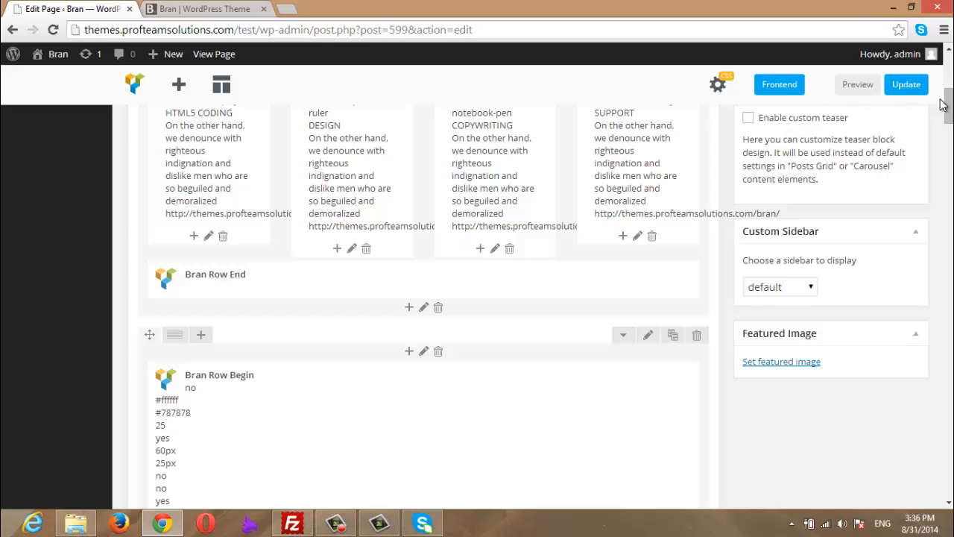
pyautogui.scroll(2, 947, 105)
pyautogui.scroll(1, 220, 187)
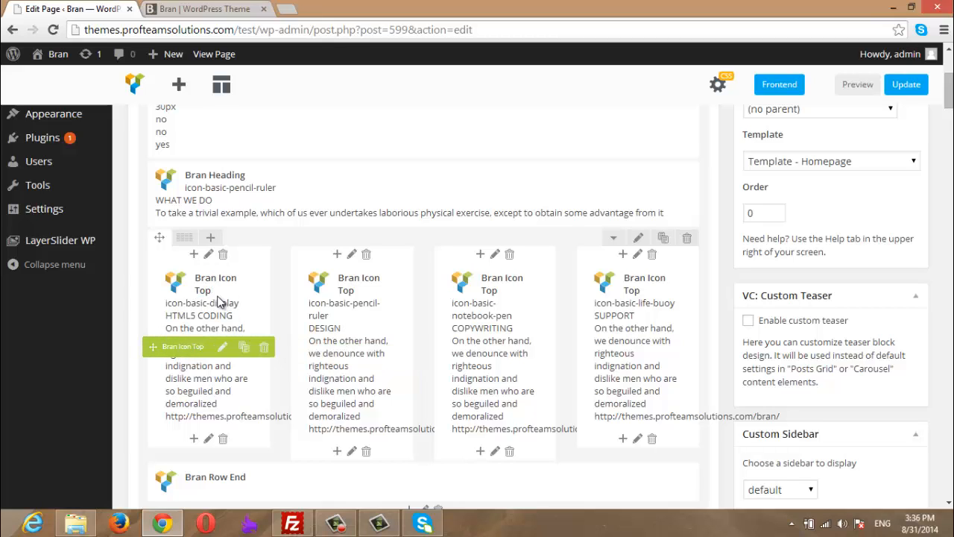
pyautogui.click(202, 9)
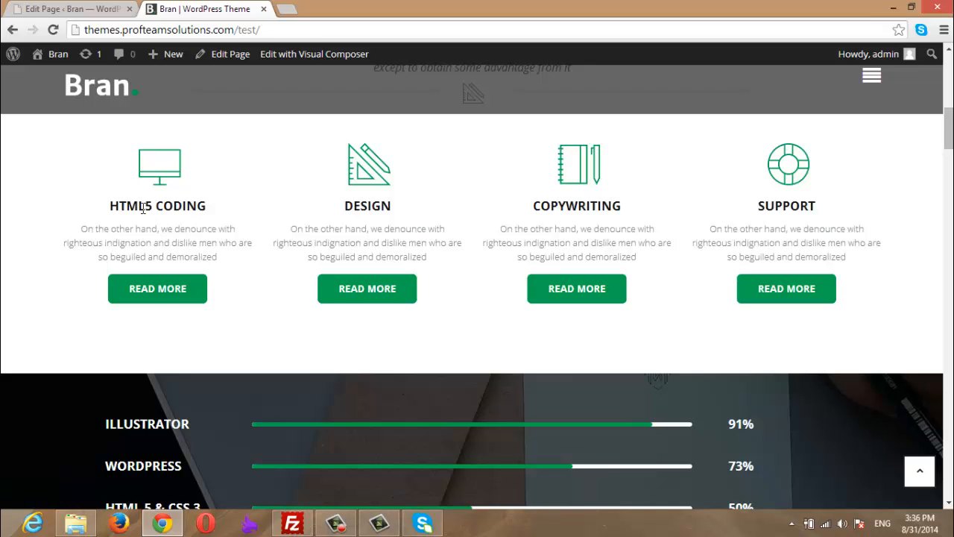
pyautogui.click(89, 9)
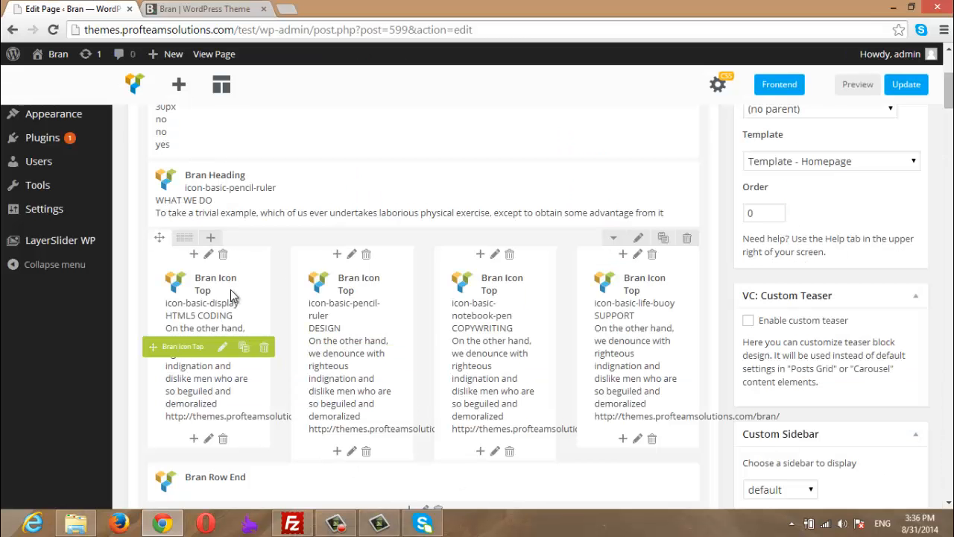
# - Change the HTML5 CODING icon block's icon to Calculator
pyautogui.click(221, 349)
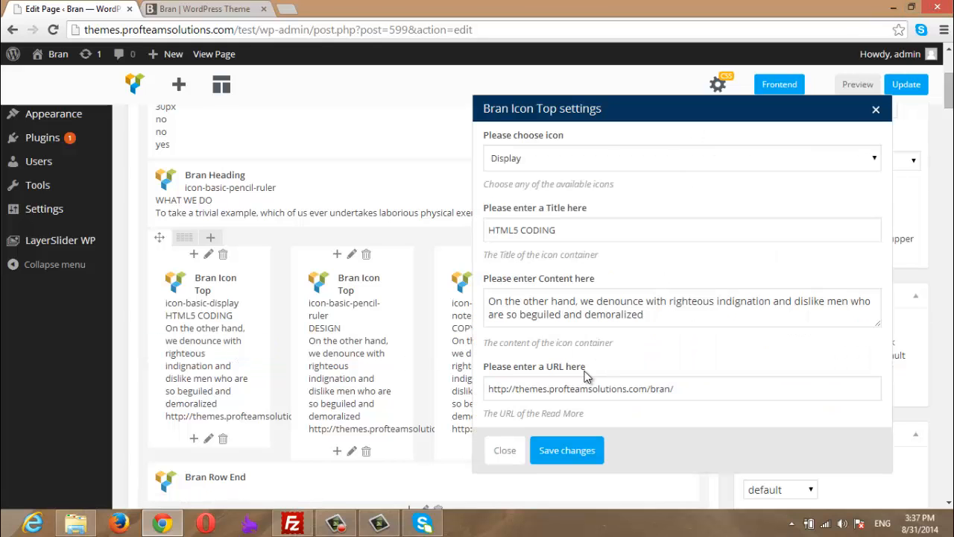
pyautogui.click(550, 157)
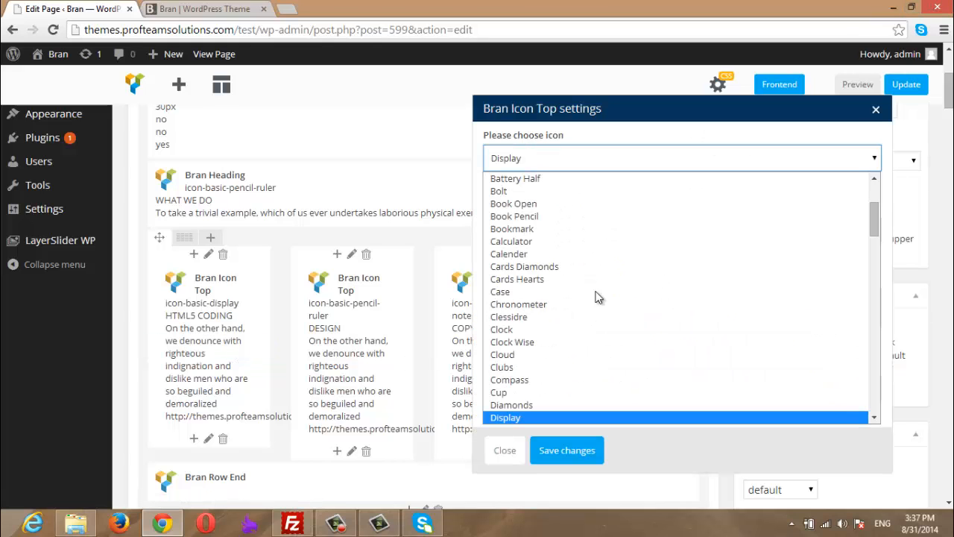
pyautogui.moveTo(879, 225); pyautogui.dragTo(877, 206)
pyautogui.click(172, 9)
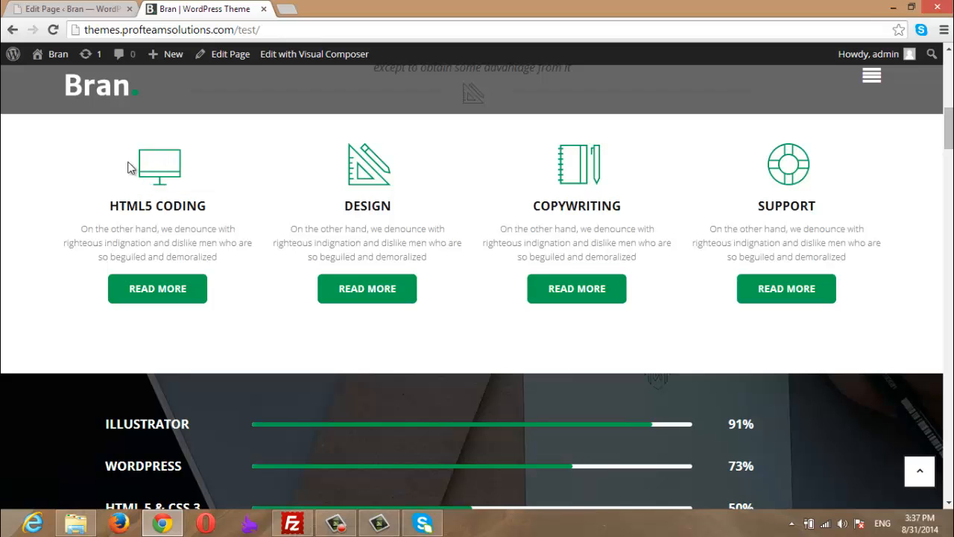
pyautogui.click(89, 9)
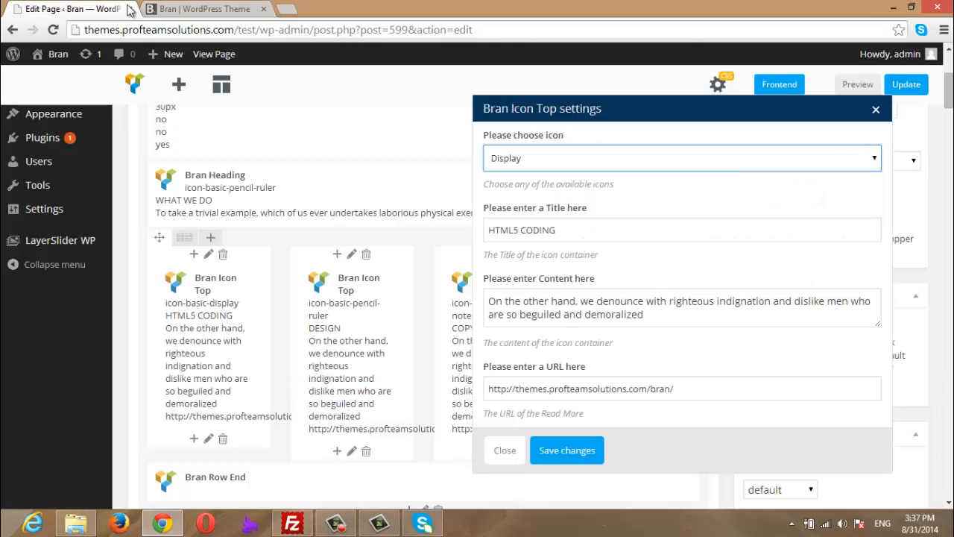
pyautogui.click(612, 156)
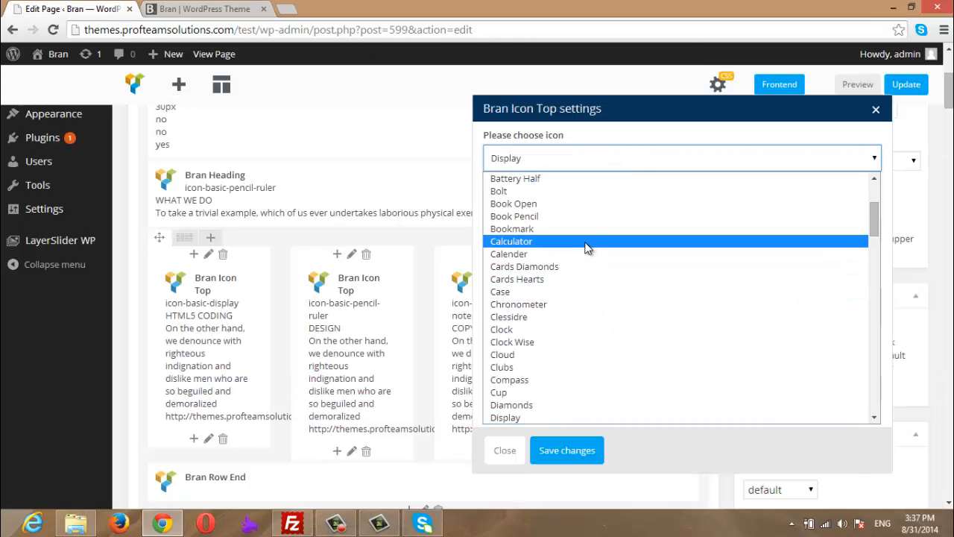
pyautogui.click(525, 241)
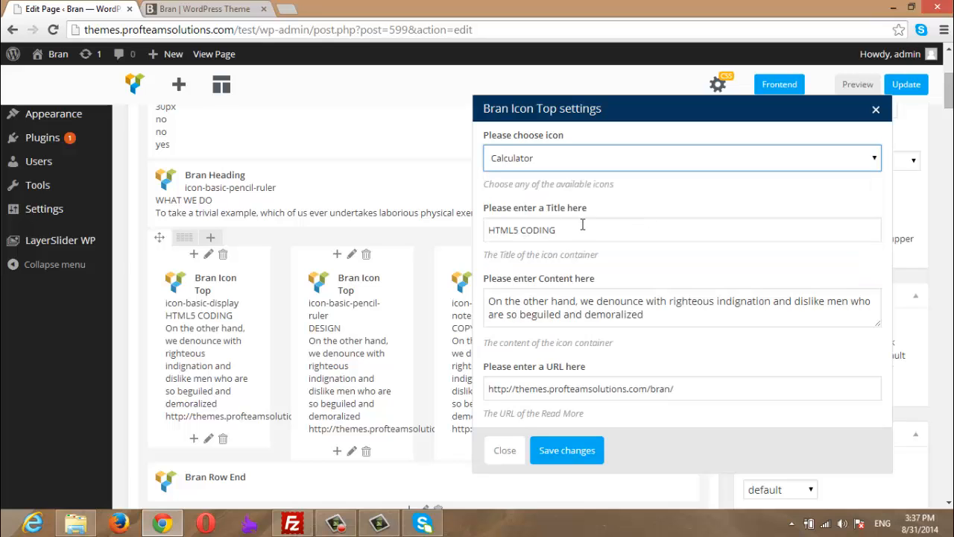
# - Retitle the icon block 'Another Title' and save its settings
pyautogui.moveTo(582, 224); pyautogui.dragTo(478, 230)
pyautogui.write('Another Title')
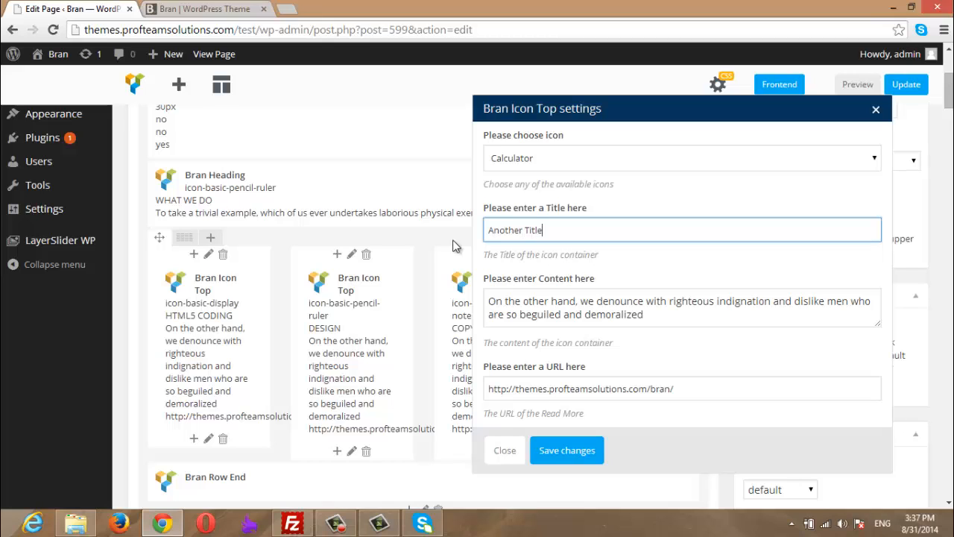
pyautogui.click(645, 314)
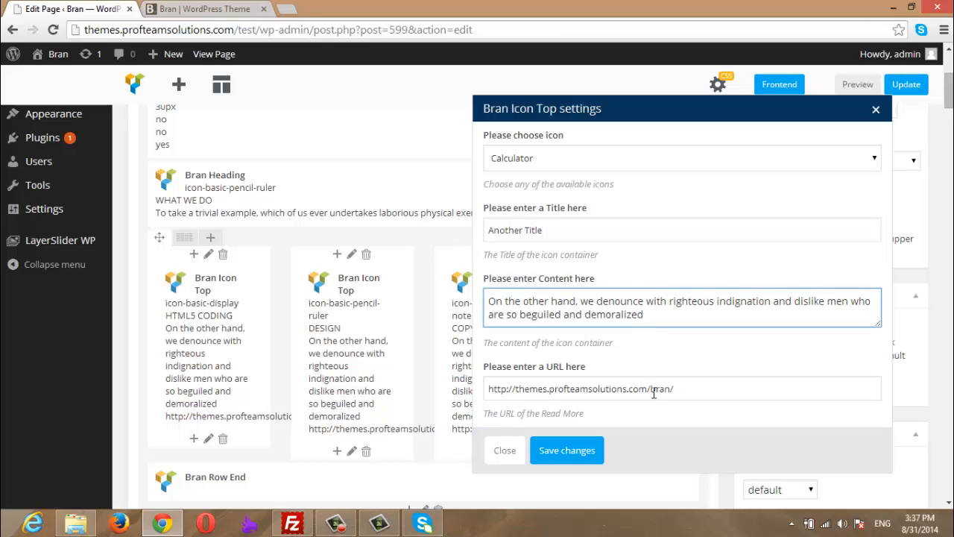
pyautogui.click(653, 393)
pyautogui.click(197, 9)
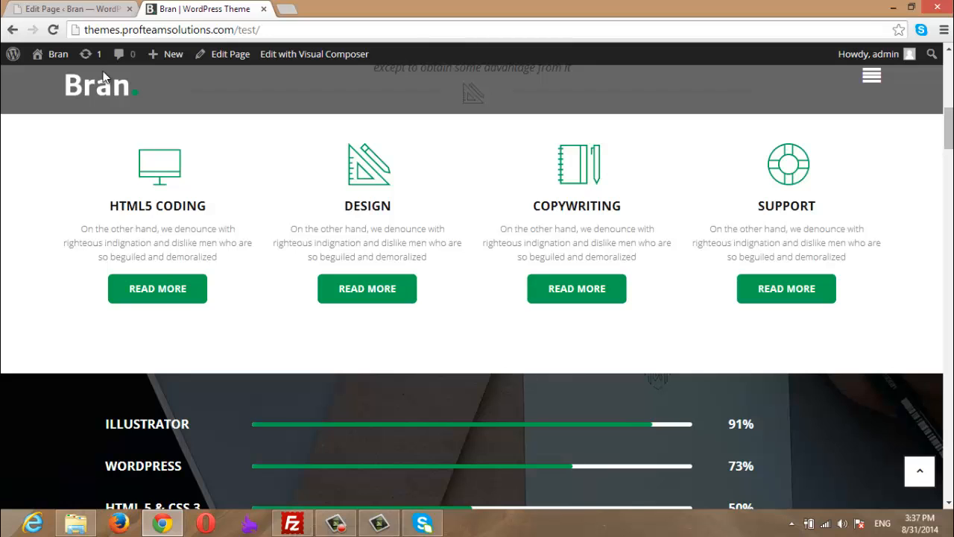
pyautogui.click(89, 9)
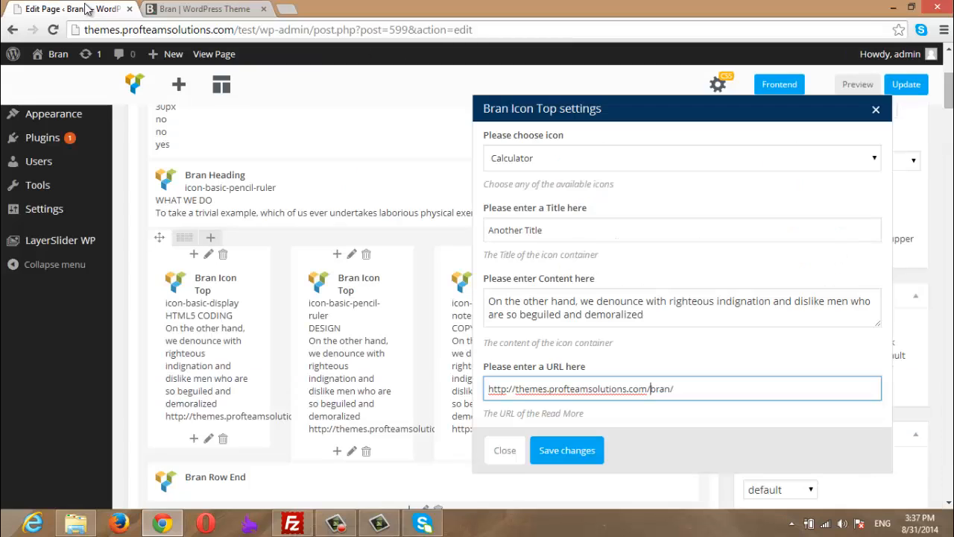
pyautogui.click(562, 439)
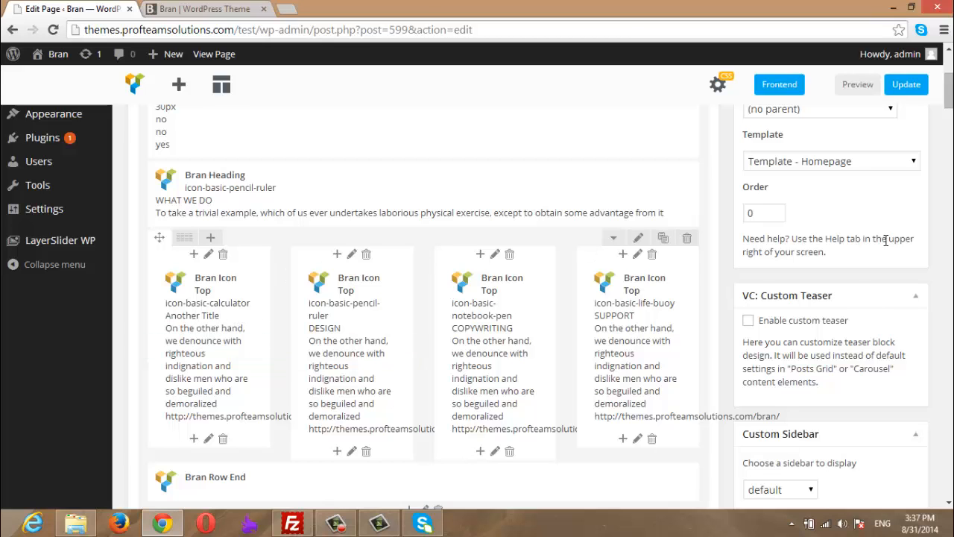
pyautogui.scroll(-1, 796, 216)
pyautogui.scroll(3, 942, 212)
# - Update the page and reload the live site to confirm the calculator icon titled ANOTHER TITLE
pyautogui.click(899, 148)
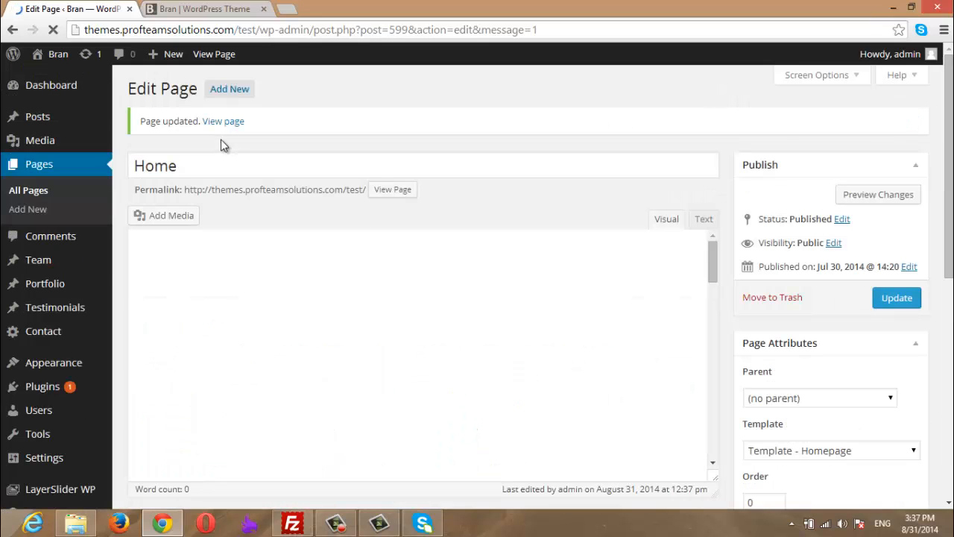
pyautogui.click(215, 5)
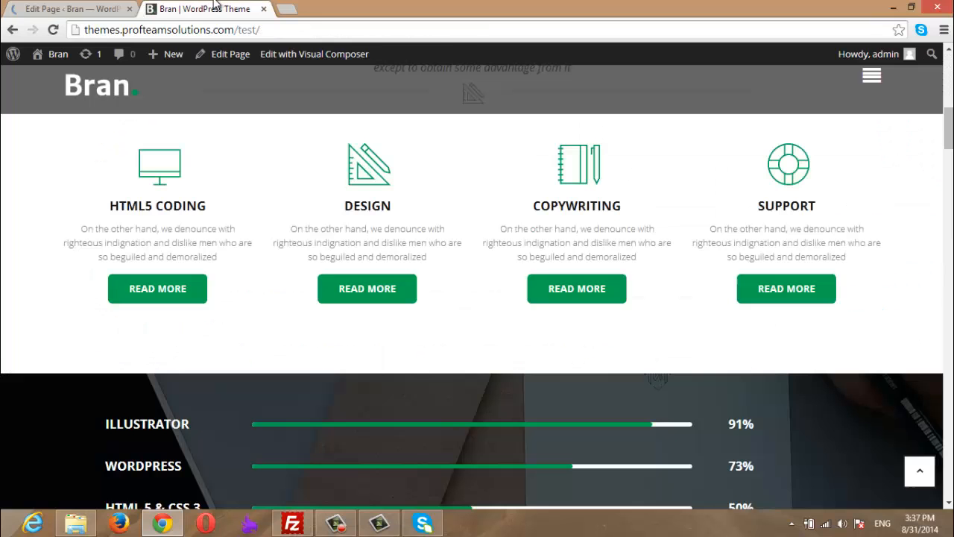
pyautogui.press('F5')
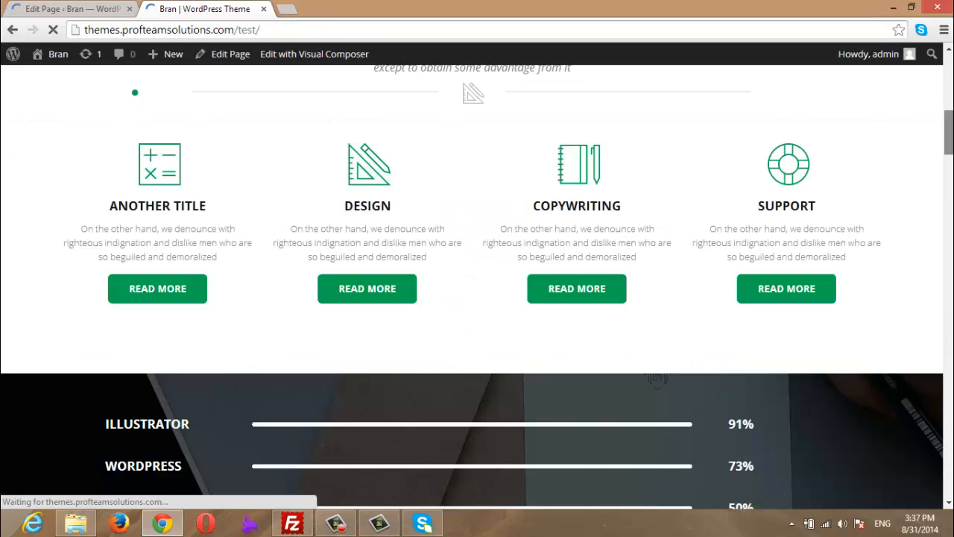
pyautogui.moveTo(949, 132); pyautogui.dragTo(950, 120)
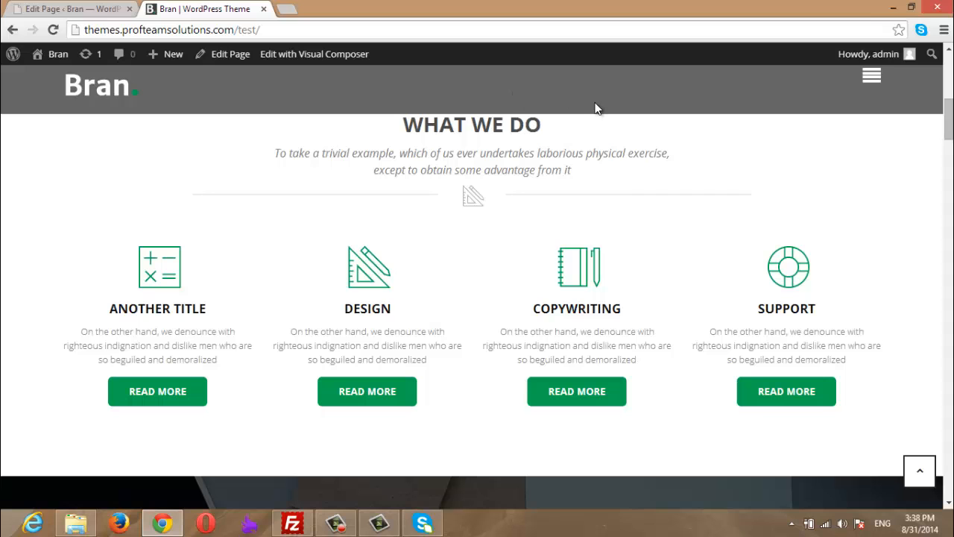
pyautogui.moveTo(951, 119); pyautogui.dragTo(950, 147)
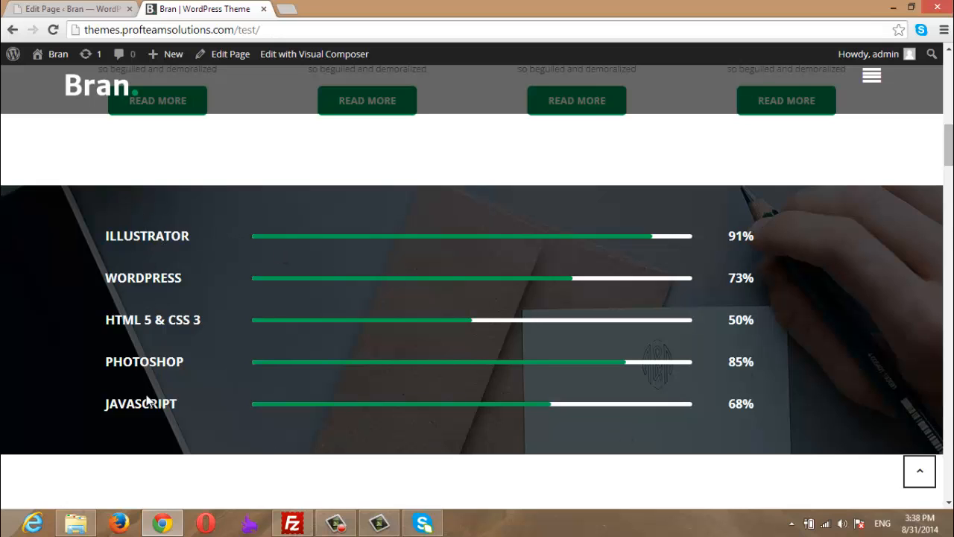
pyautogui.click(97, 9)
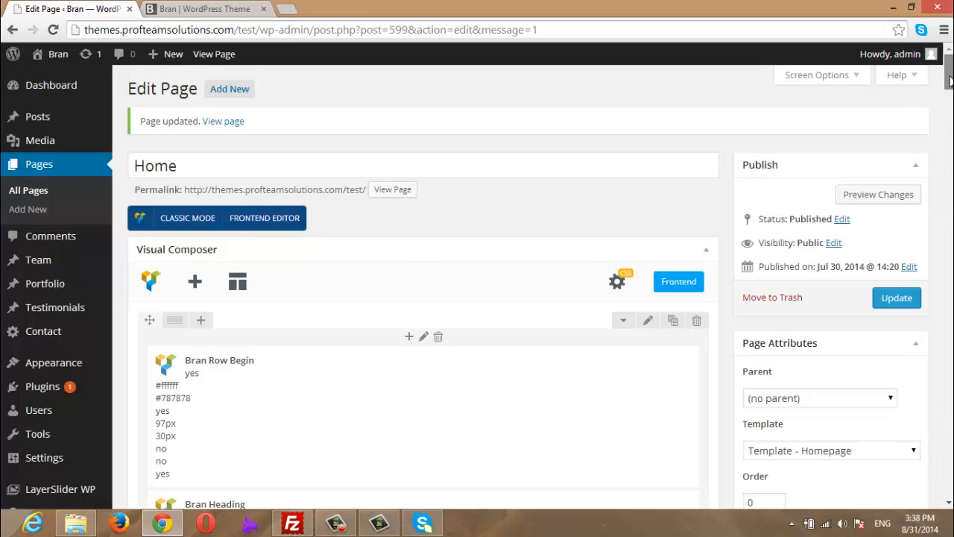
pyautogui.scroll(-7, 436, 225)
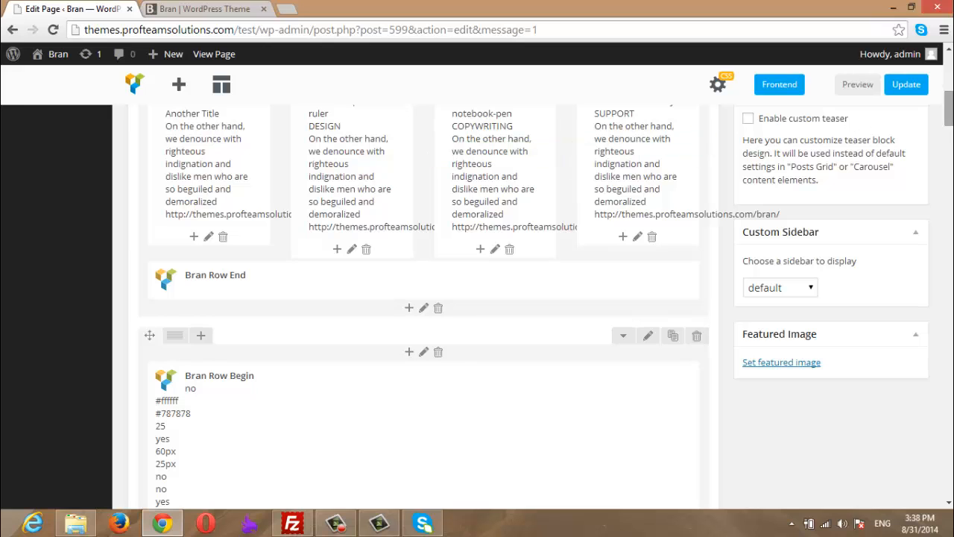
pyautogui.scroll(-3, 240, 220)
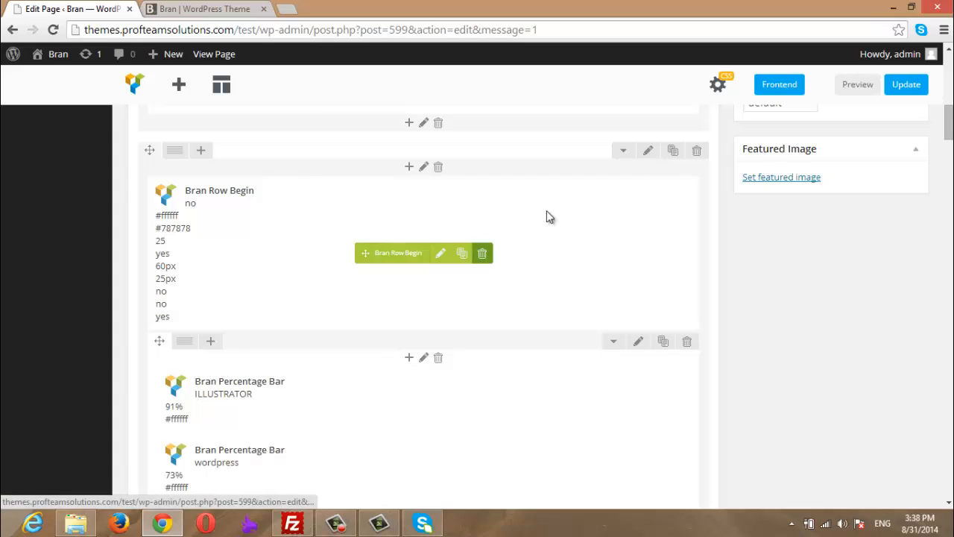
pyautogui.moveTo(950, 123); pyautogui.dragTo(950, 143)
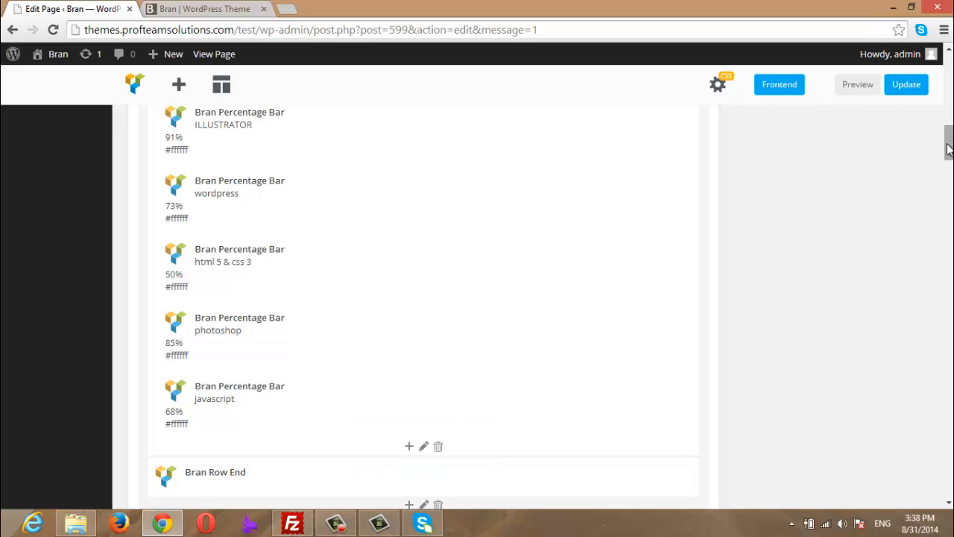
pyautogui.moveTo(950, 146); pyautogui.dragTo(949, 268)
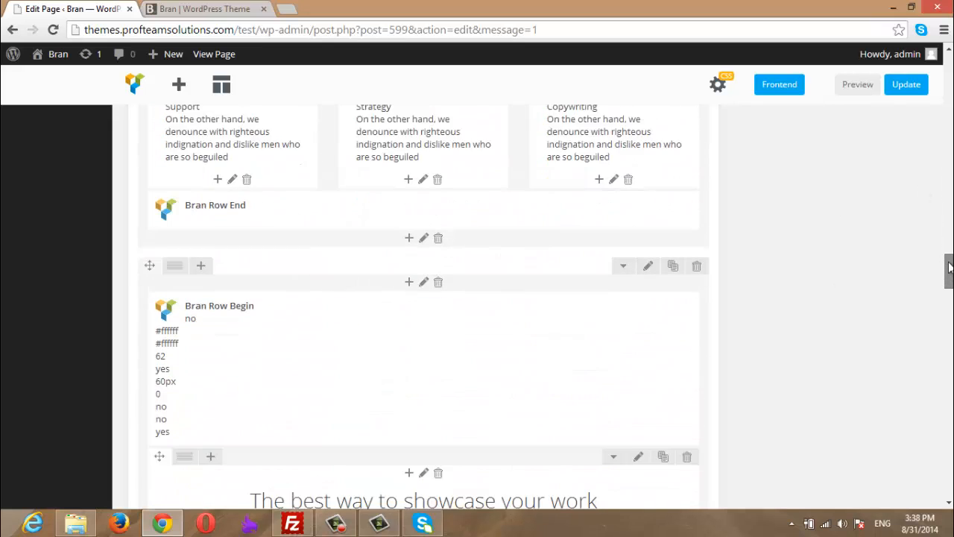
pyautogui.click(207, 9)
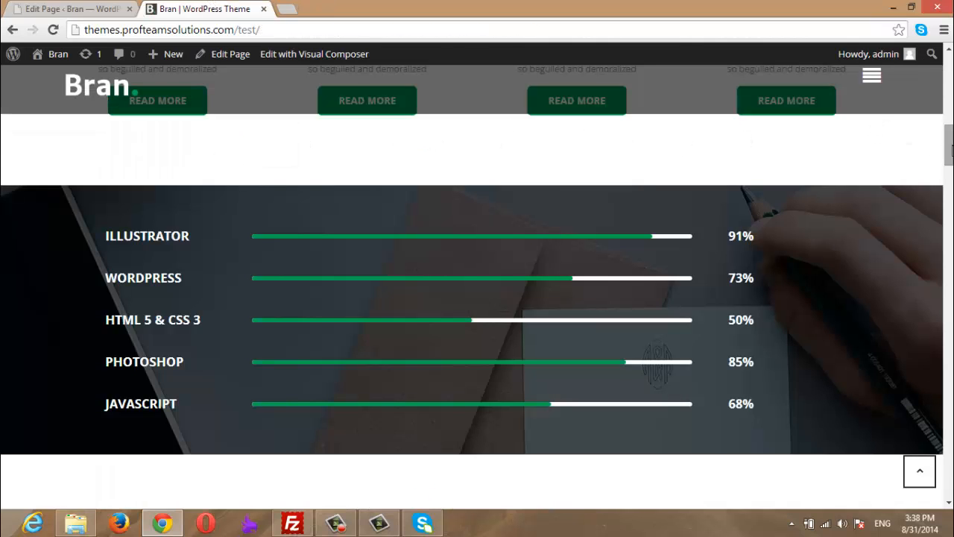
pyautogui.scroll(-6, 944, 152)
pyautogui.scroll(-1, 407, 219)
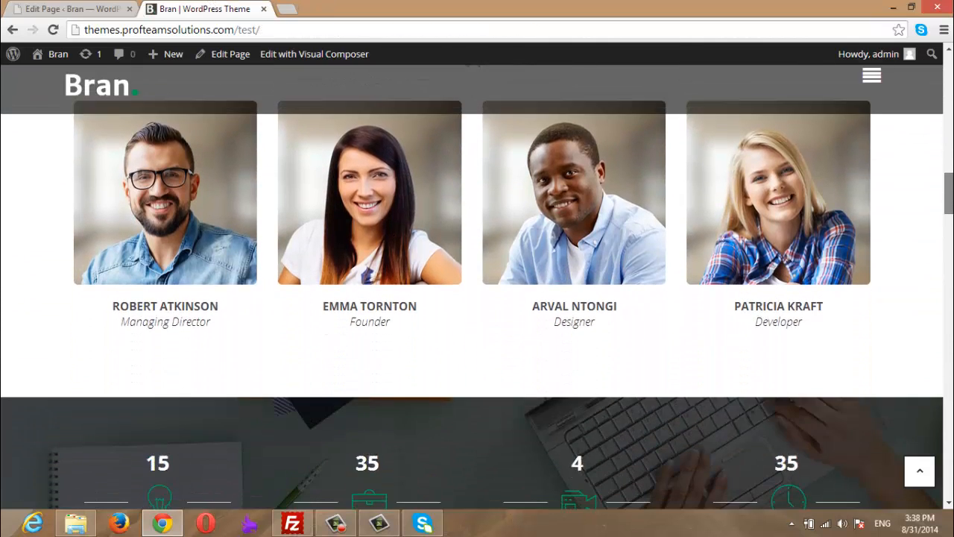
pyautogui.scroll(3, 407, 219)
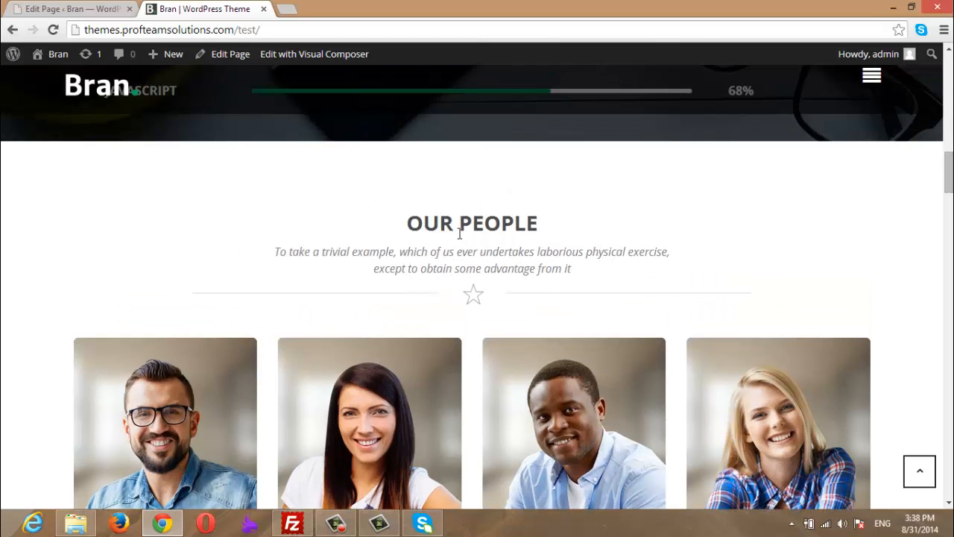
pyautogui.scroll(-6, 859, 232)
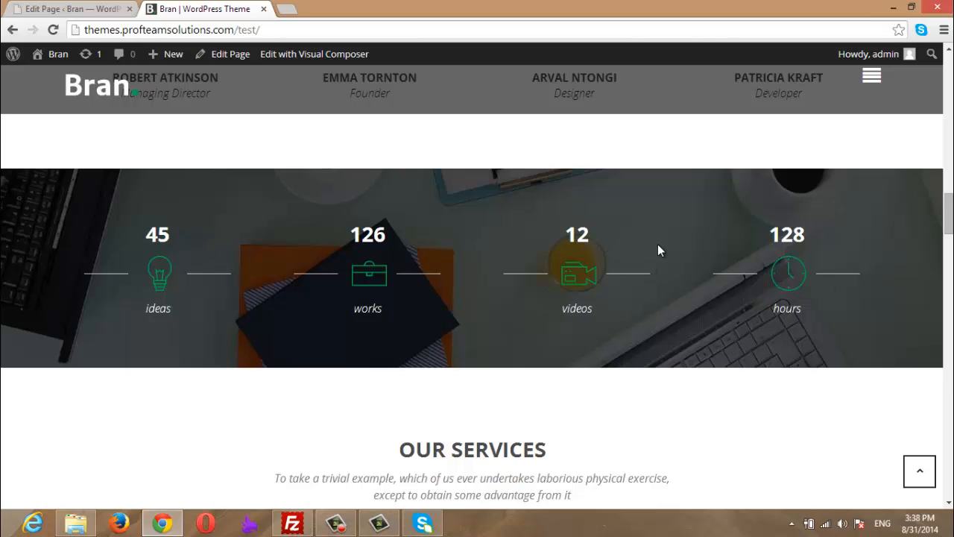
# - Delete the Animated Number counters row, confirm the deletion, and update the Home page
pyautogui.click(71, 9)
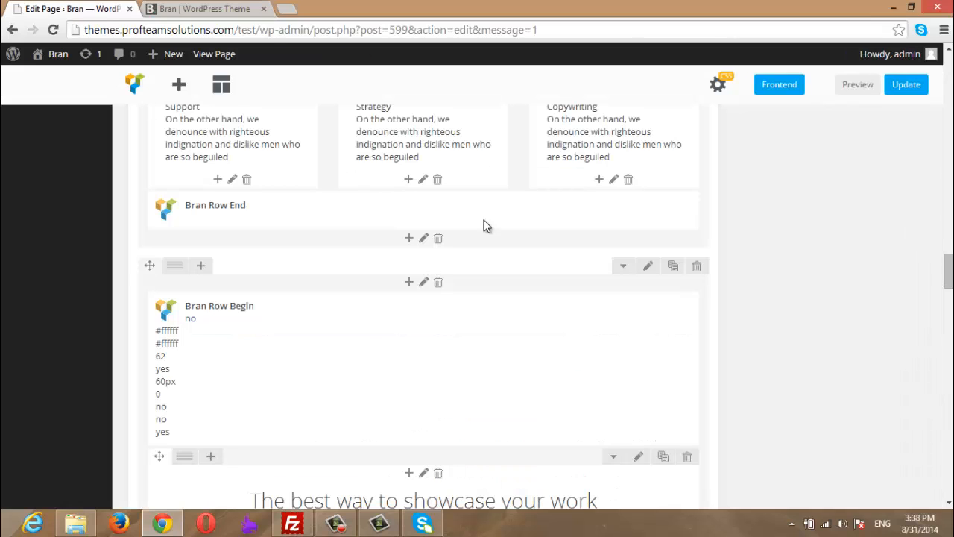
pyautogui.moveTo(951, 272); pyautogui.dragTo(951, 219)
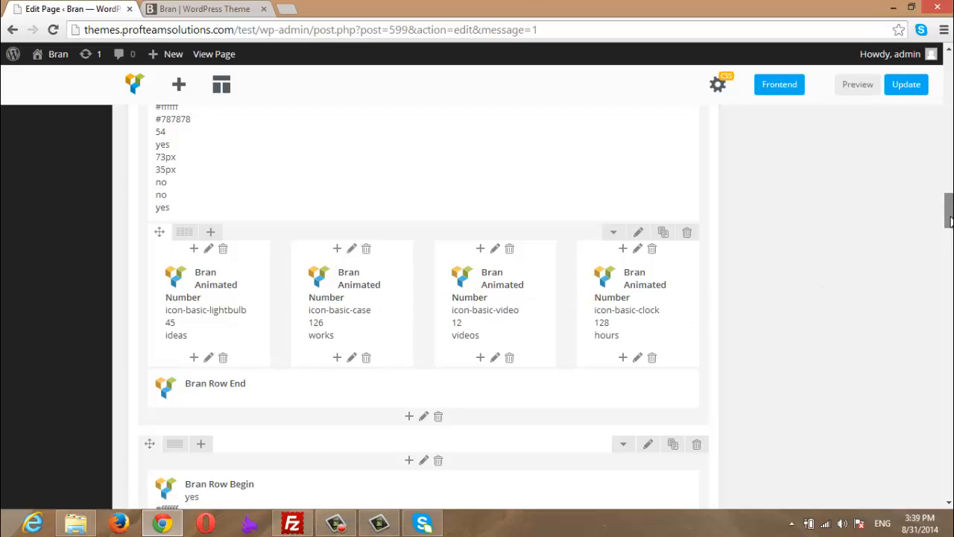
pyautogui.moveTo(950, 210); pyautogui.dragTo(950, 195)
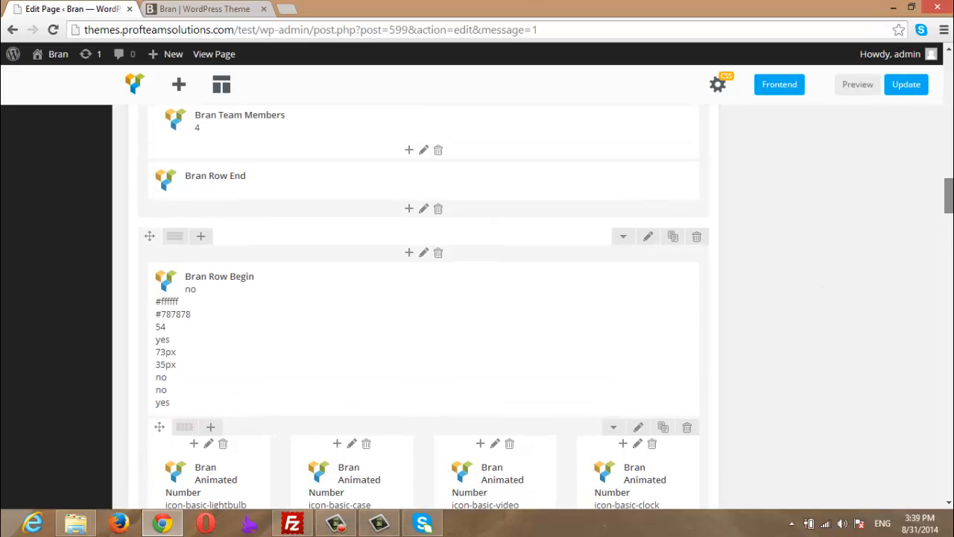
pyautogui.click(699, 238)
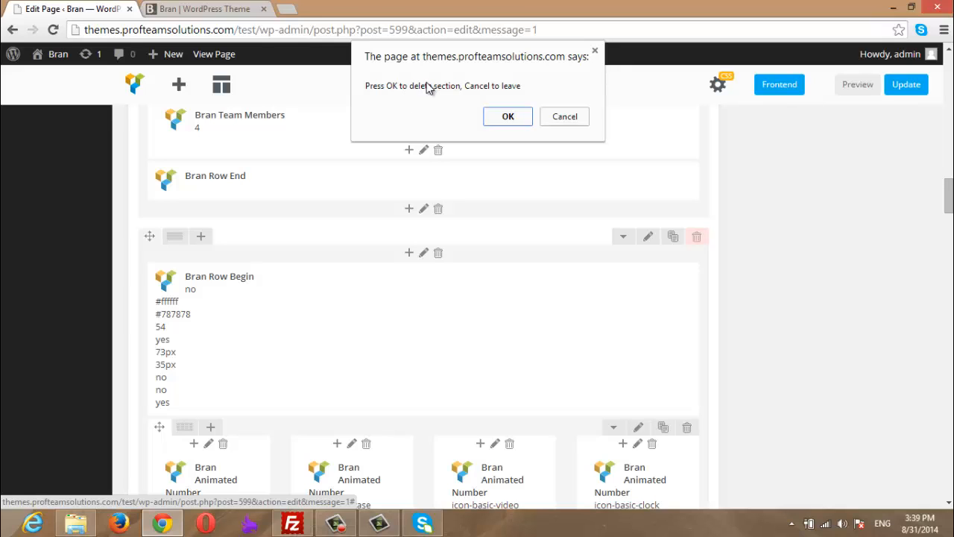
pyautogui.click(505, 117)
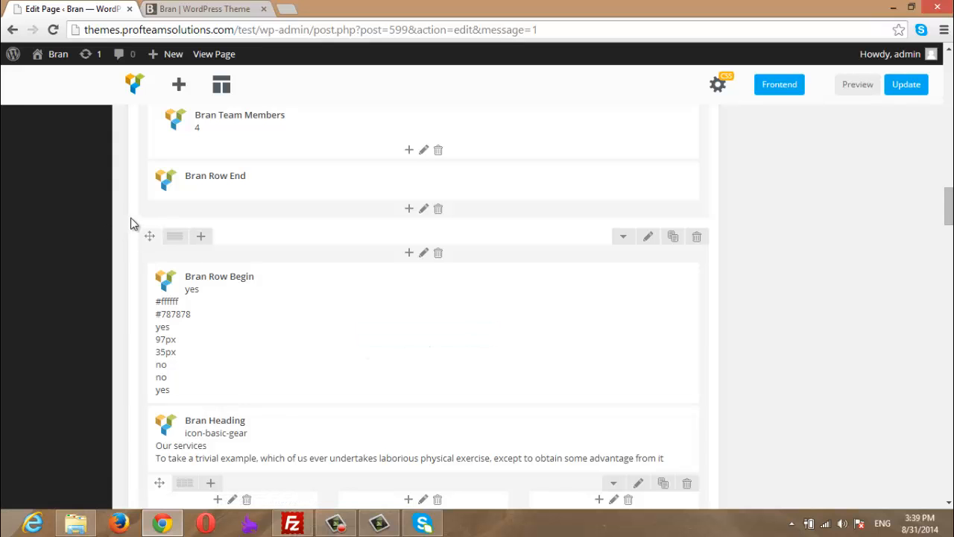
pyautogui.moveTo(949, 195); pyautogui.dragTo(949, 71)
pyautogui.click(887, 220)
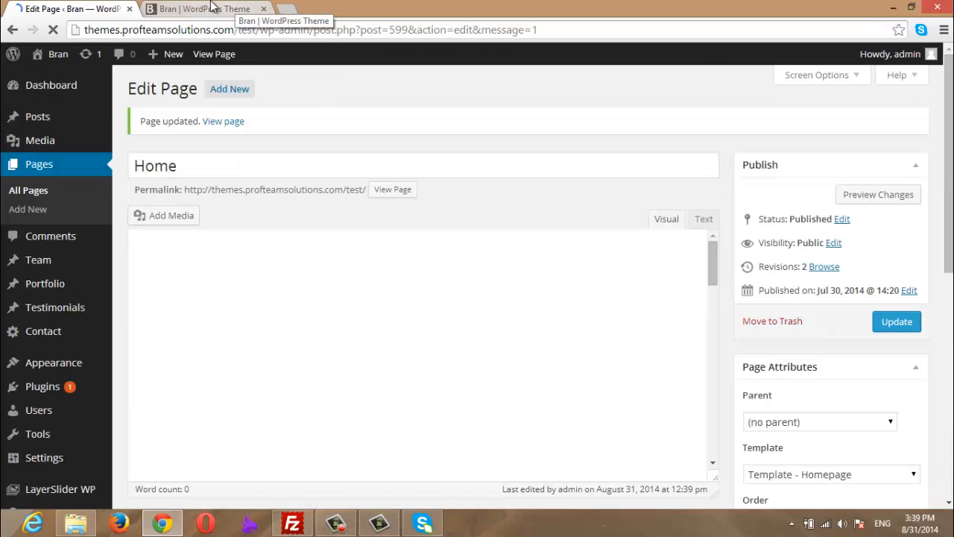
# - Reload the live site to confirm the counters row is gone, then return to the editor
pyautogui.click(213, 8)
pyautogui.press('F5')
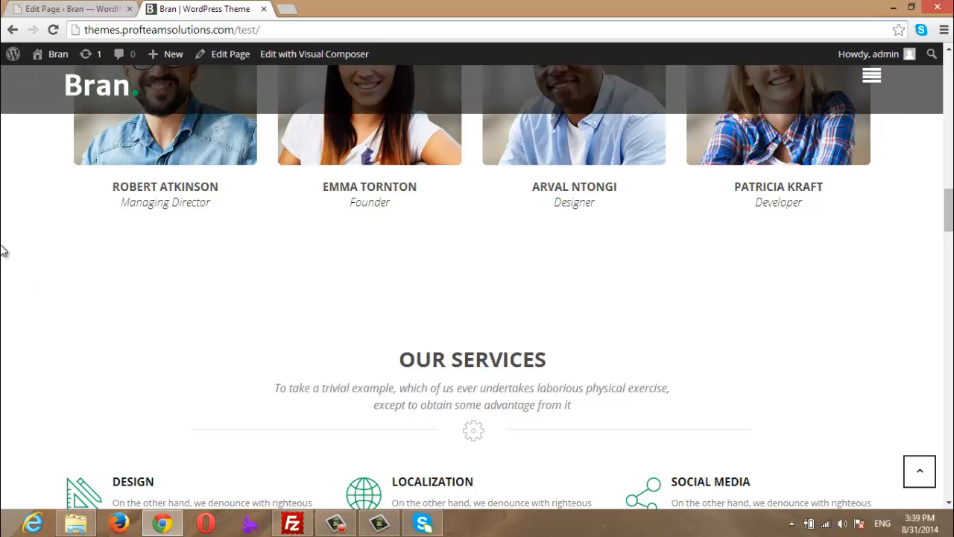
pyautogui.scroll(-2, 3, 252)
pyautogui.scroll(-4, 3, 248)
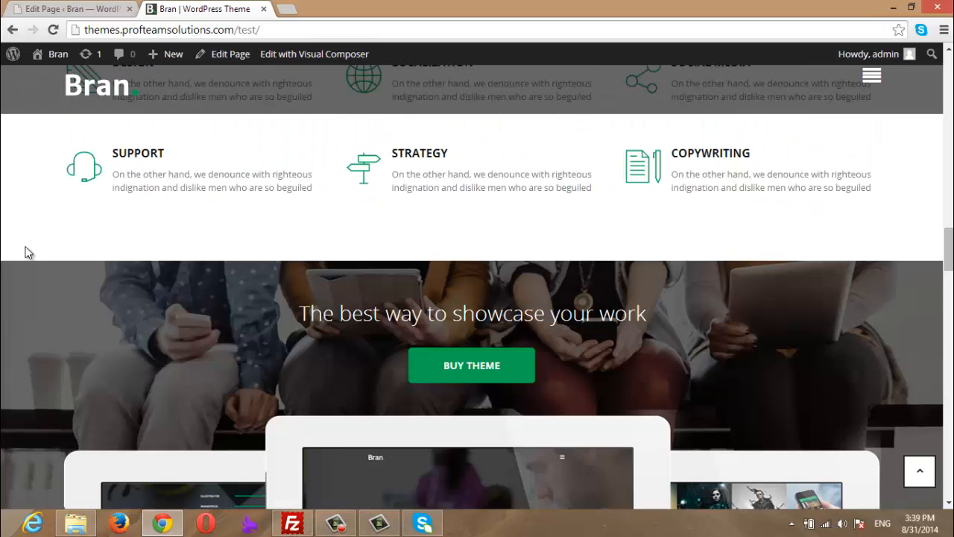
pyautogui.scroll(5, 952, 255)
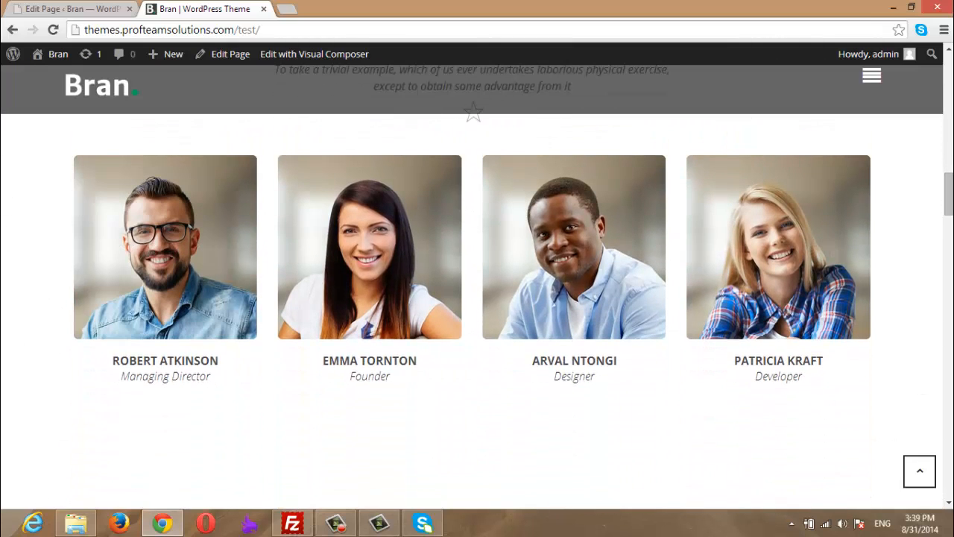
pyautogui.scroll(-3, 475, 307)
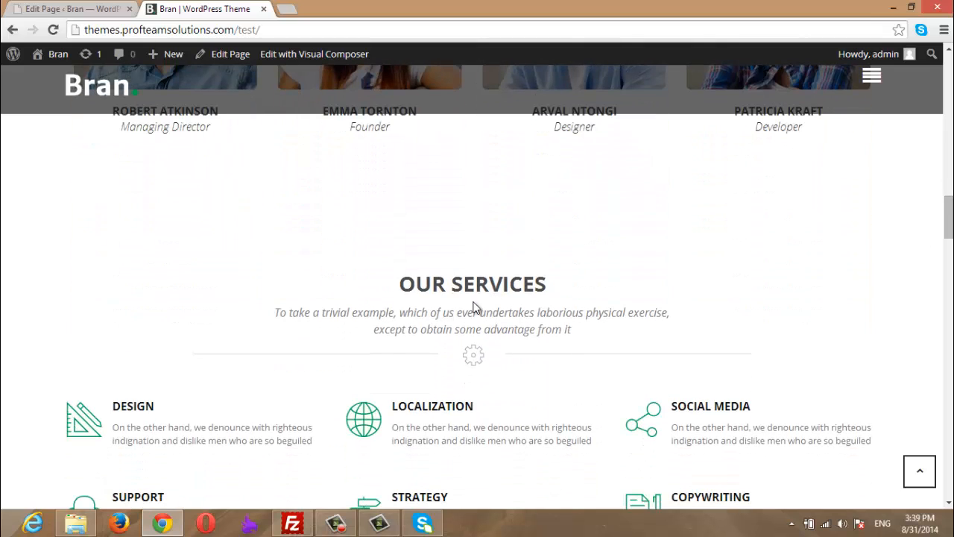
pyautogui.scroll(3, 947, 235)
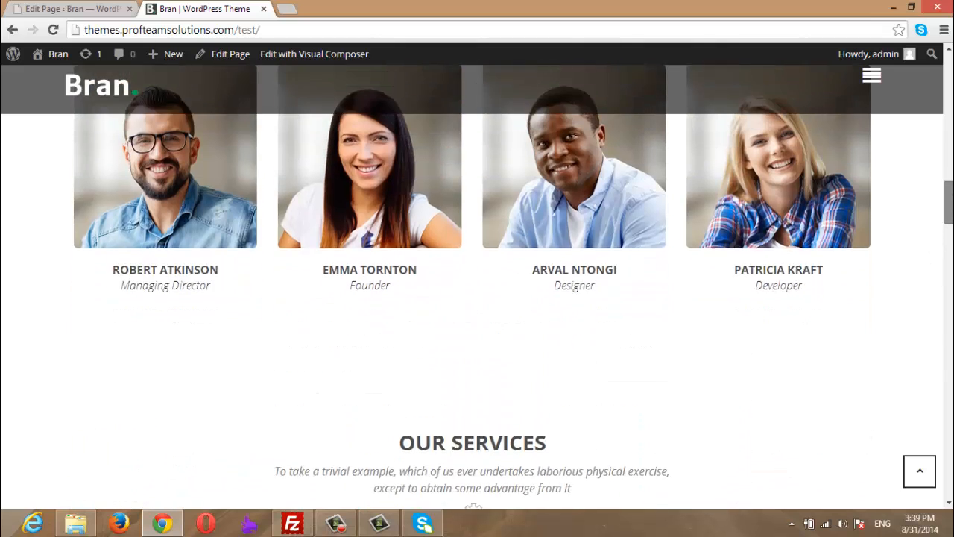
pyautogui.moveTo(950, 196); pyautogui.dragTo(949, 193)
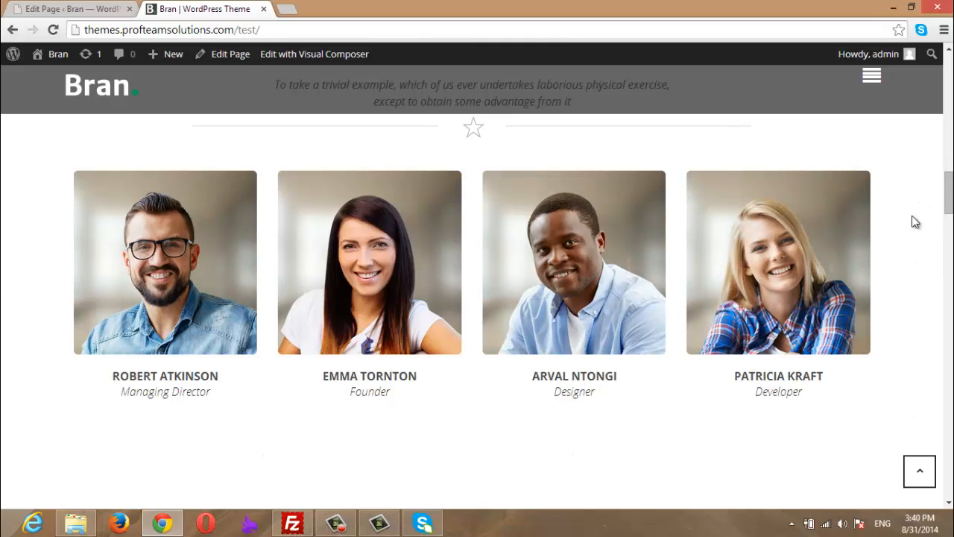
pyautogui.click(99, 12)
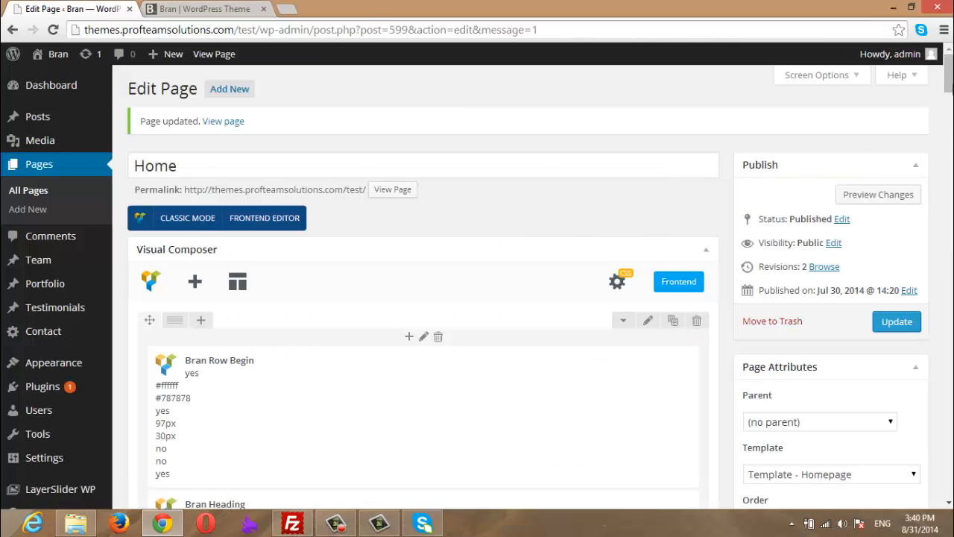
# - Change the Our people row's background colour from #ffffff to #f1f1f1 and save the row
pyautogui.moveTo(951, 79); pyautogui.dragTo(951, 189)
pyautogui.moveTo(228, 142)
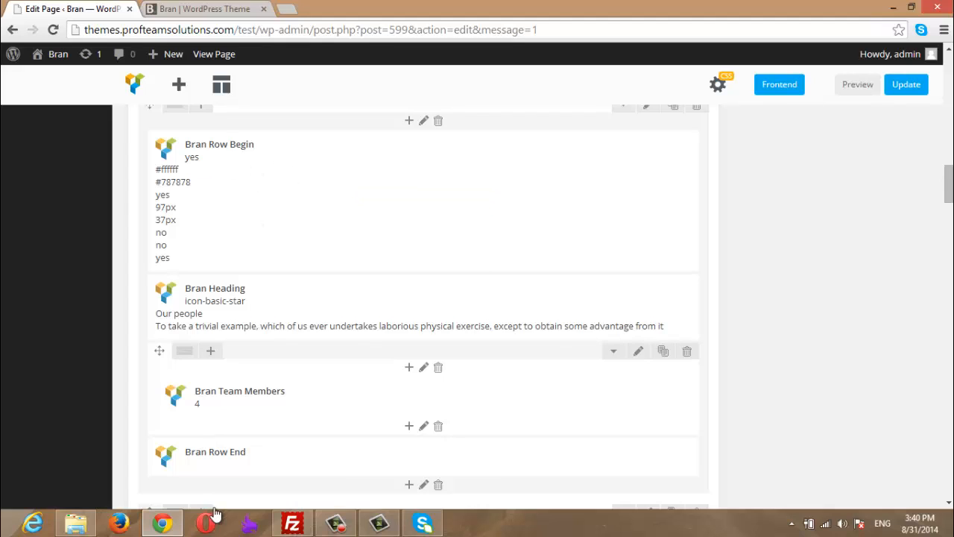
pyautogui.moveTo(286, 191)
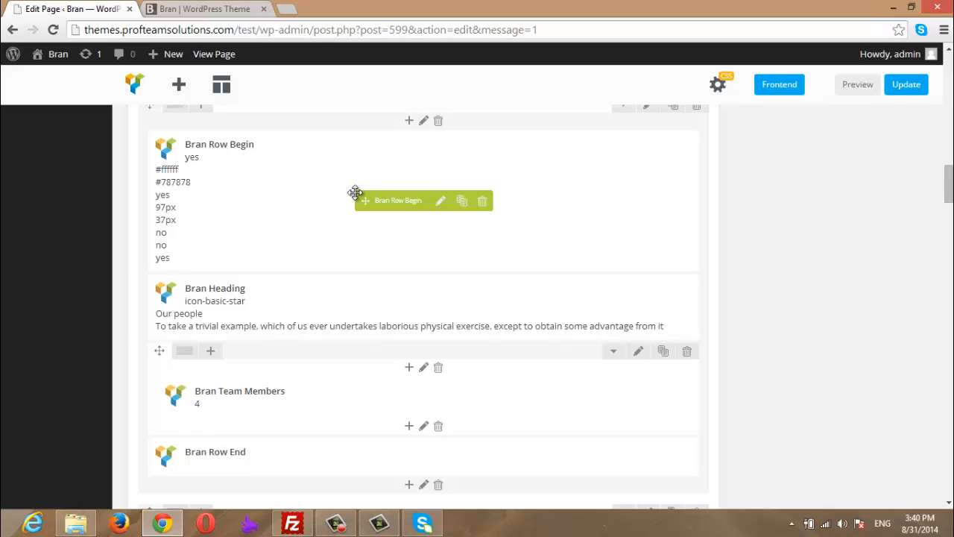
pyautogui.click(440, 203)
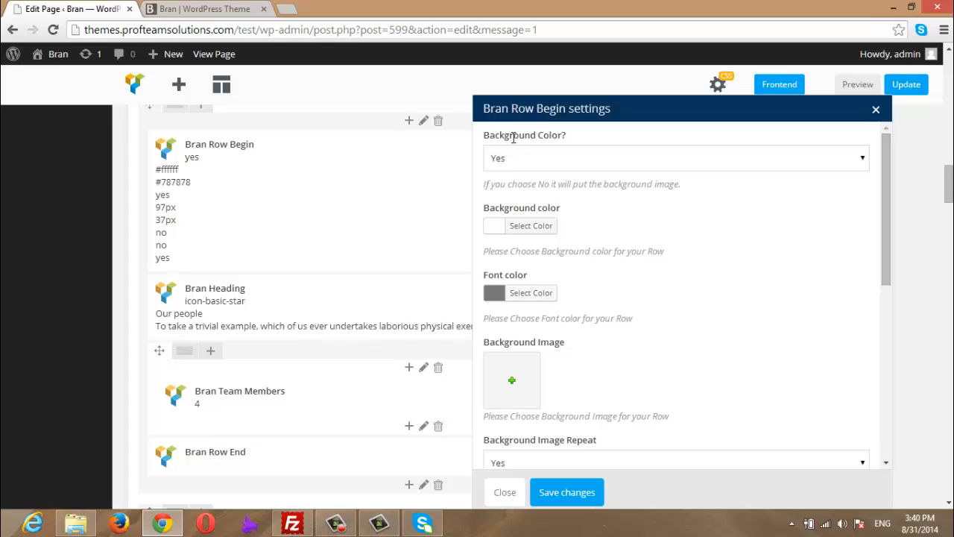
pyautogui.click(524, 226)
pyautogui.tripleClick(549, 226)
pyautogui.write('#f')
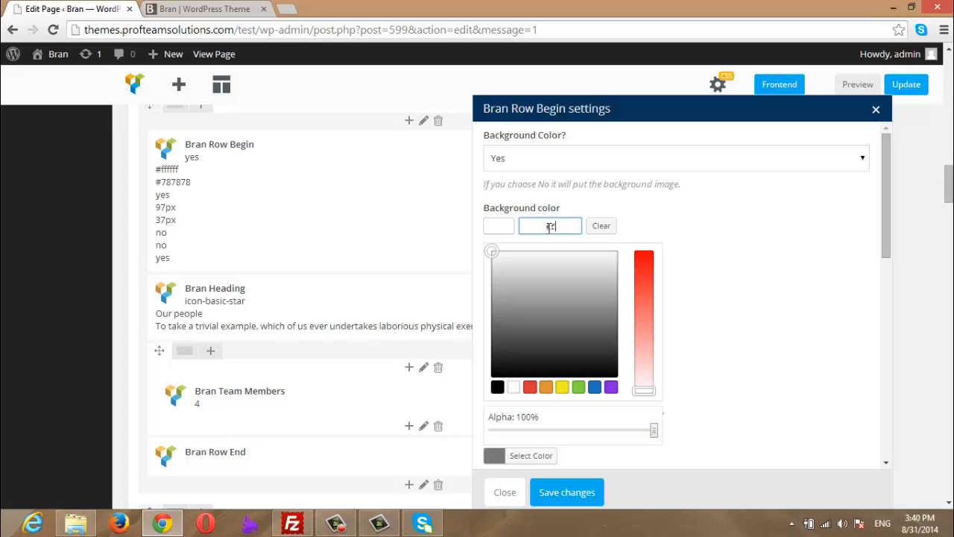
pyautogui.write('1f1f1')
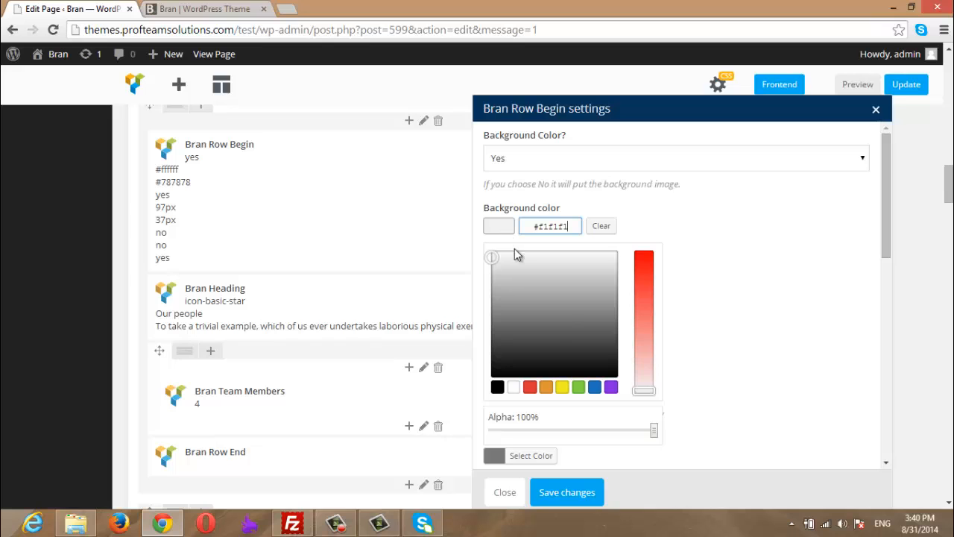
pyautogui.click(585, 494)
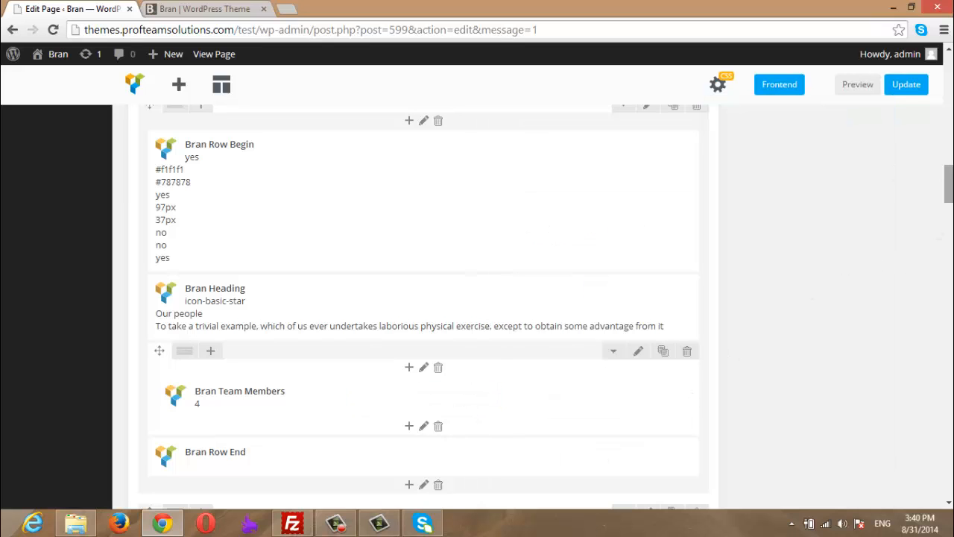
pyautogui.moveTo(951, 179); pyautogui.dragTo(951, 81)
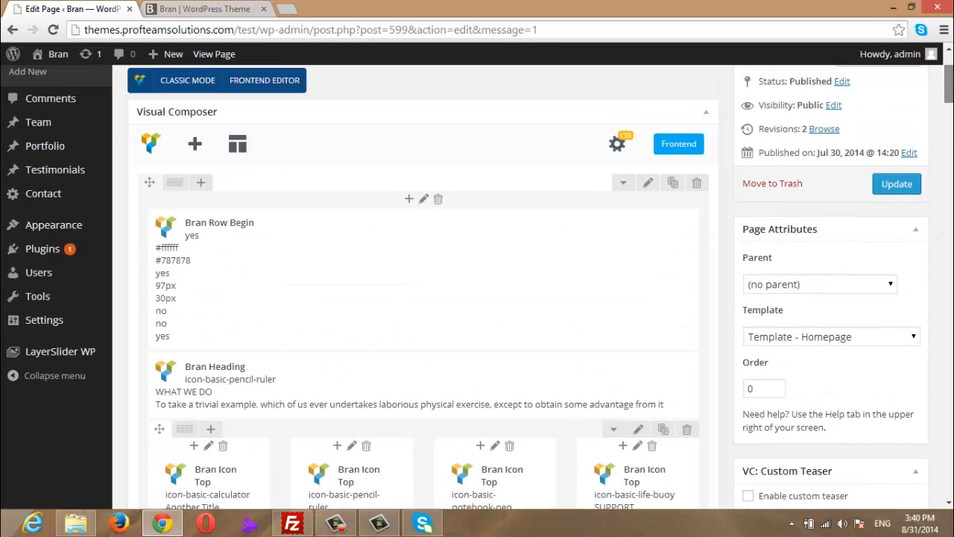
# - Update the Home page and reload the live site to check Our People's light grey background
pyautogui.click(904, 185)
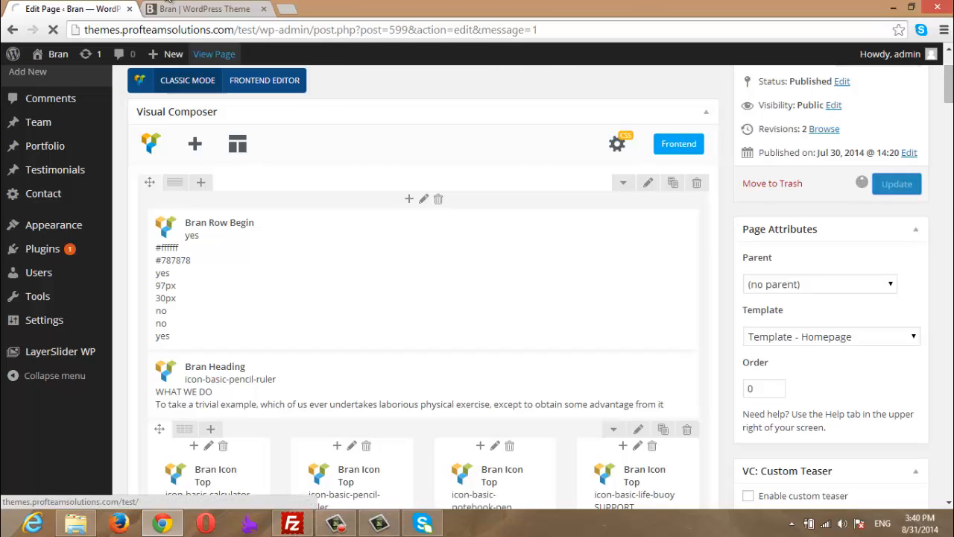
pyautogui.click(168, 8)
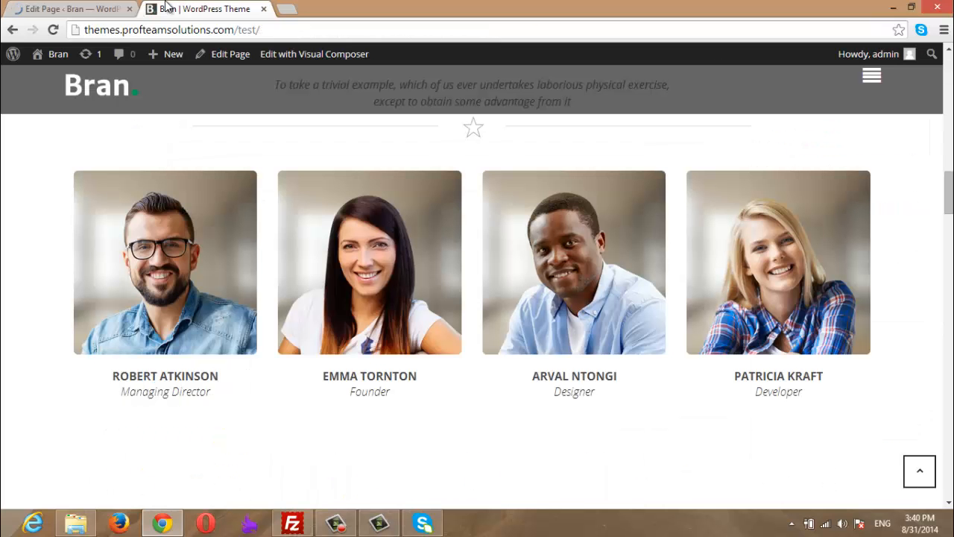
pyautogui.press('F5')
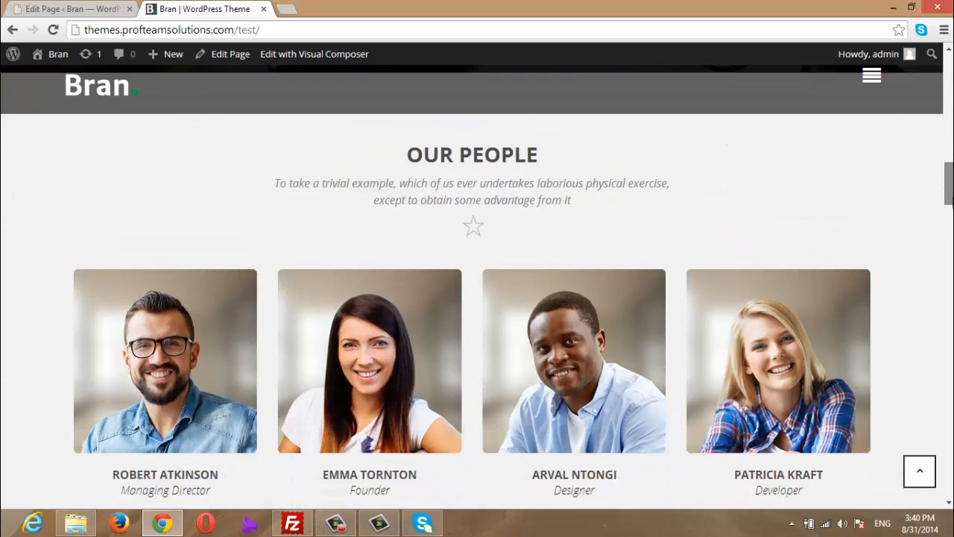
pyautogui.moveTo(952, 198)
pyautogui.mouseDown()
pyautogui.moveTo(952, 217)
pyautogui.moveTo(952, 190)
pyautogui.moveTo(953, 248)
pyautogui.moveTo(952, 188)
pyautogui.moveTo(952, 215)
pyautogui.mouseUp()
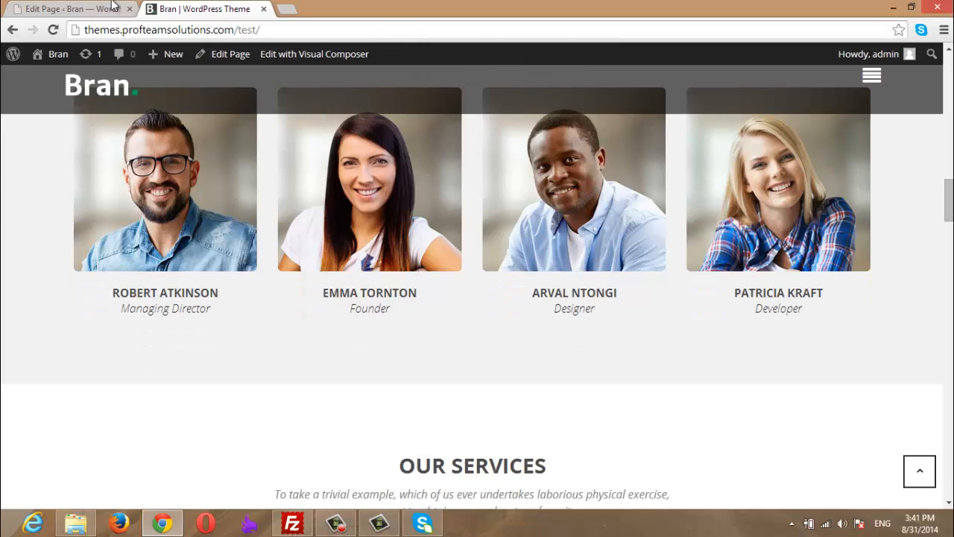
pyautogui.click(56, 8)
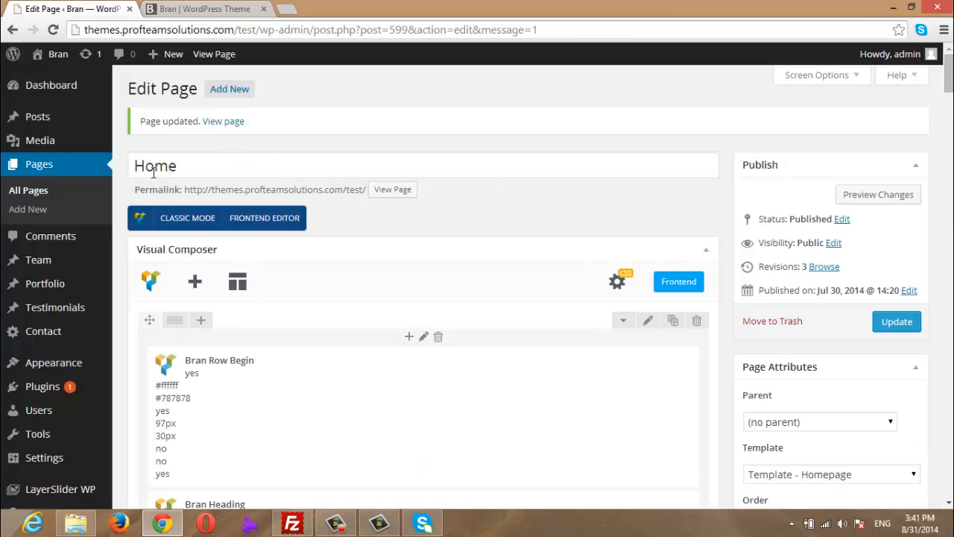
pyautogui.click(201, 8)
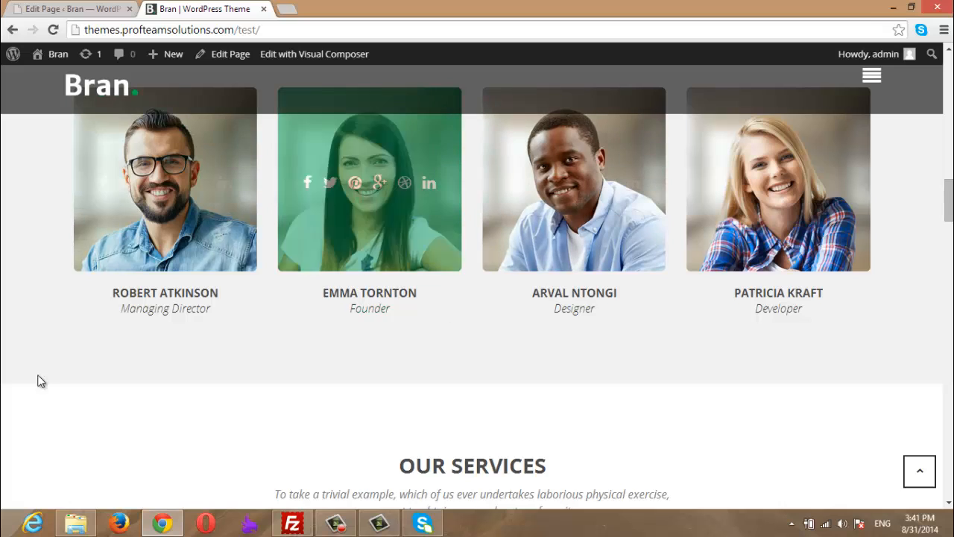
pyautogui.click(90, 8)
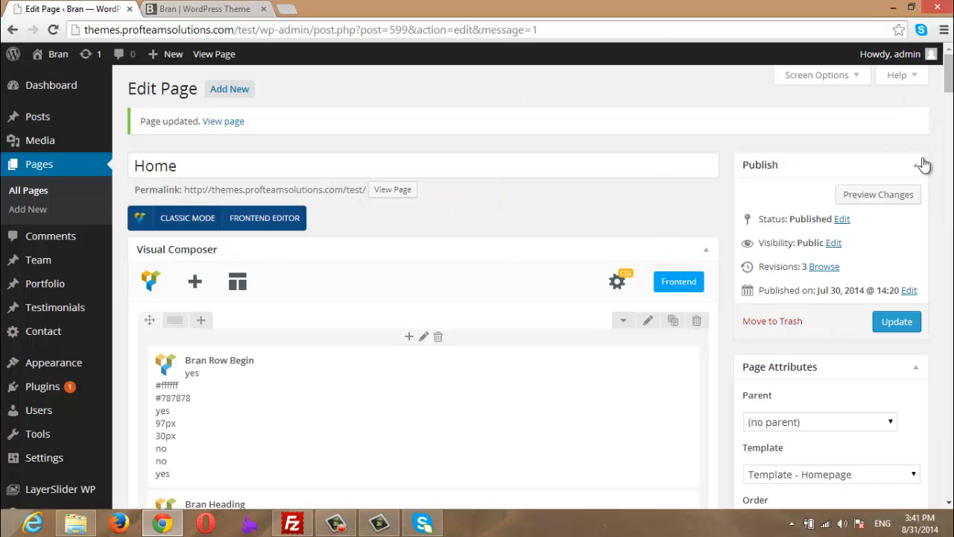
pyautogui.moveTo(949, 75)
pyautogui.mouseDown()
pyautogui.moveTo(949, 104)
pyautogui.moveTo(949, 85)
pyautogui.mouseUp()
# - Set Home as the static front page in Reading settings, save, and reload the live site
pyautogui.moveTo(45, 285)
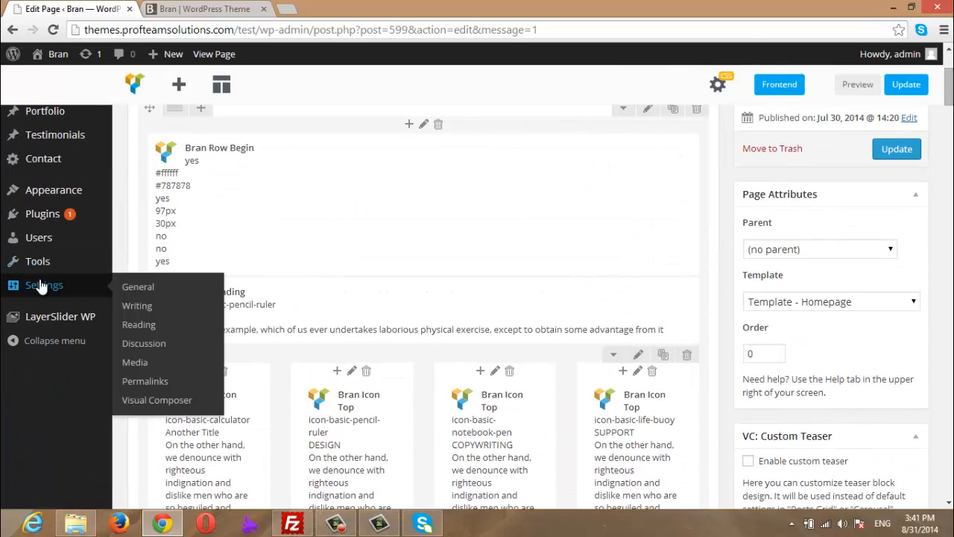
pyautogui.click(139, 326)
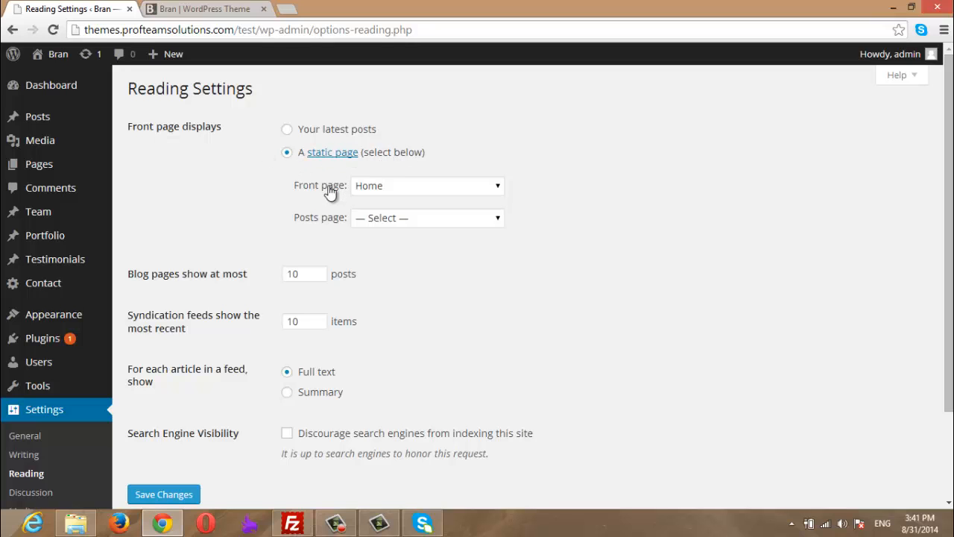
pyautogui.click(415, 185)
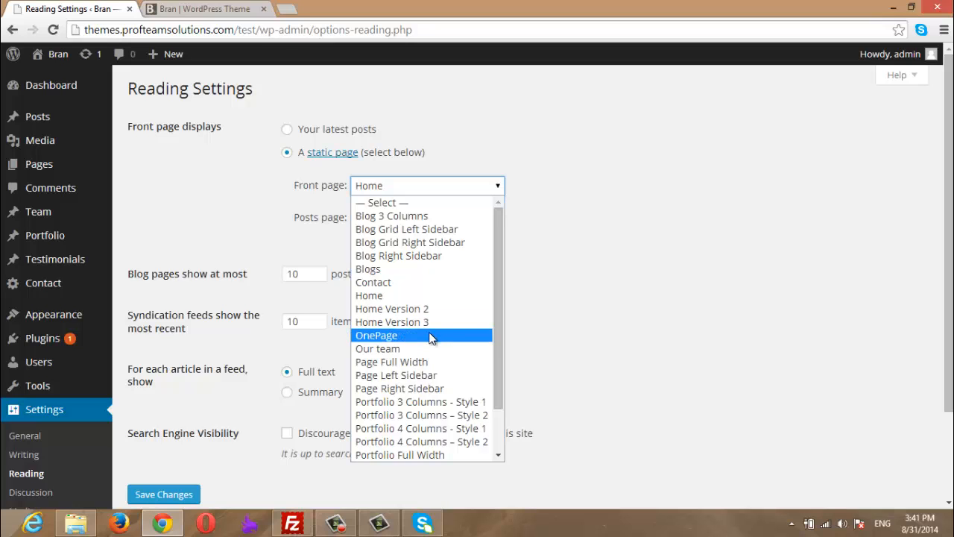
pyautogui.click(380, 299)
pyautogui.click(179, 497)
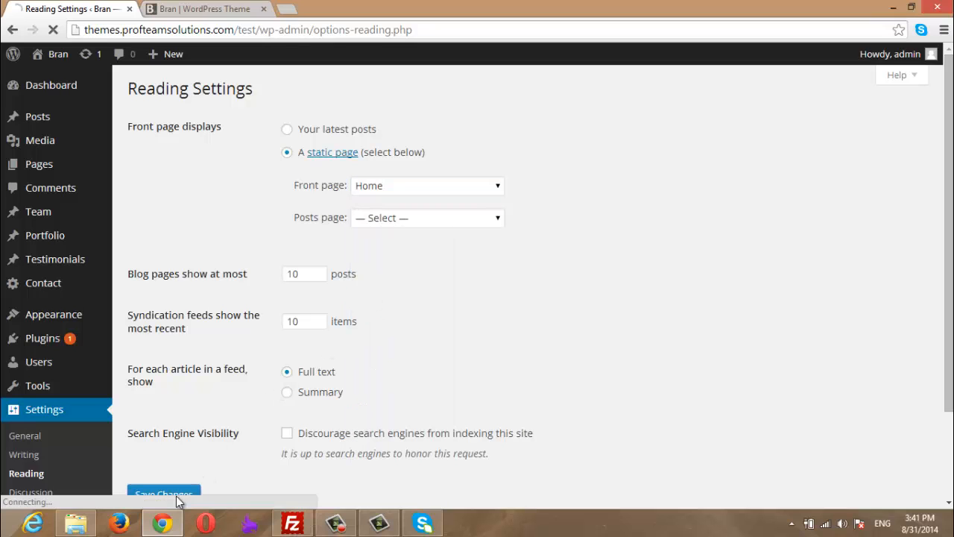
pyautogui.click(189, 6)
pyautogui.press('F5')
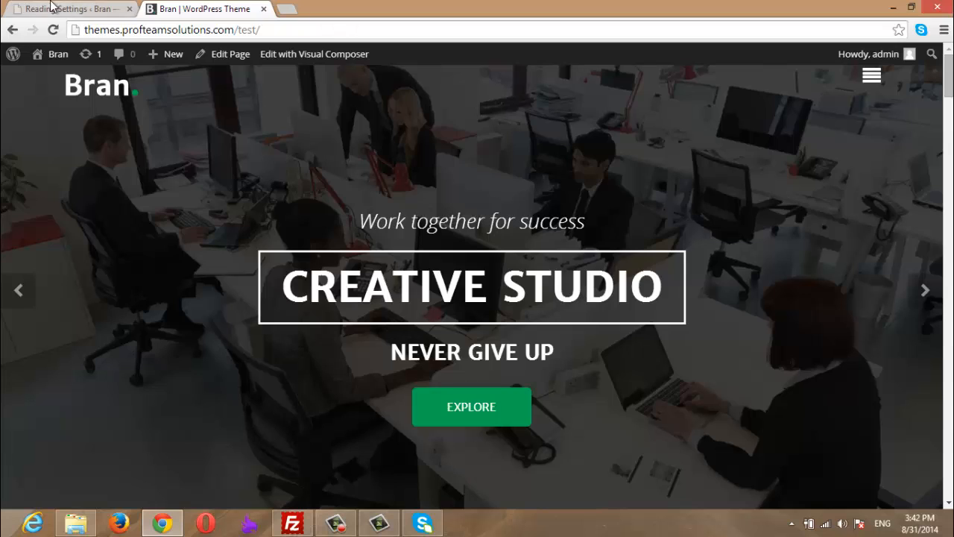
# - From the admin Pages list, open a blank Add New Page editor
pyautogui.click(50, 8)
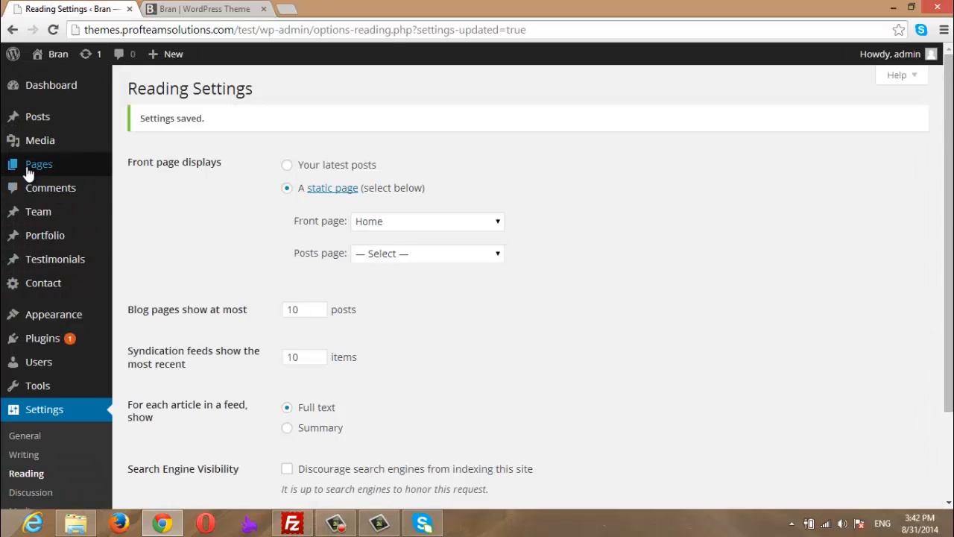
pyautogui.click(167, 184)
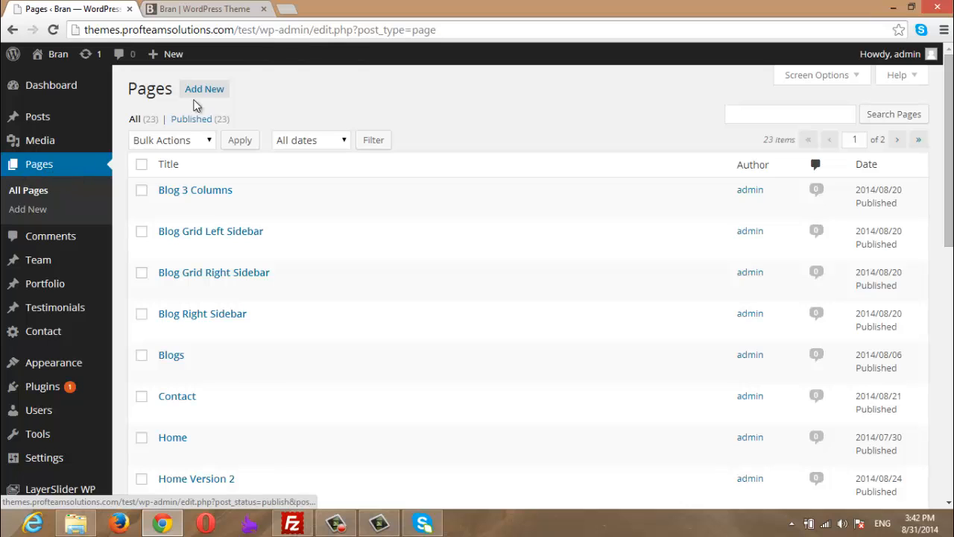
pyautogui.click(198, 98)
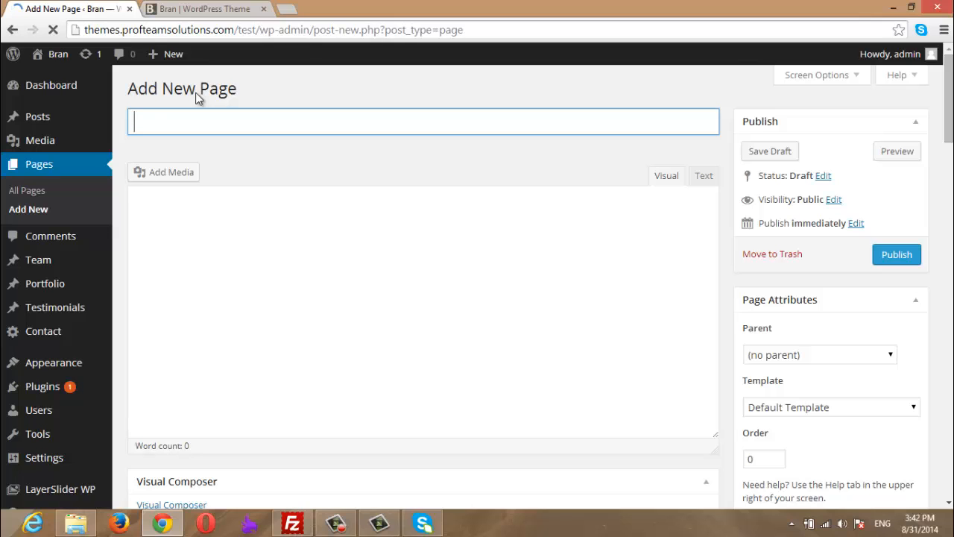
# - Title the new page 'New Home' and assign it the 'Template - Homepage' template
pyautogui.write('NEw')
pyautogui.press('BackSpace')
pyautogui.press('BackSpace')
pyautogui.write('ew')
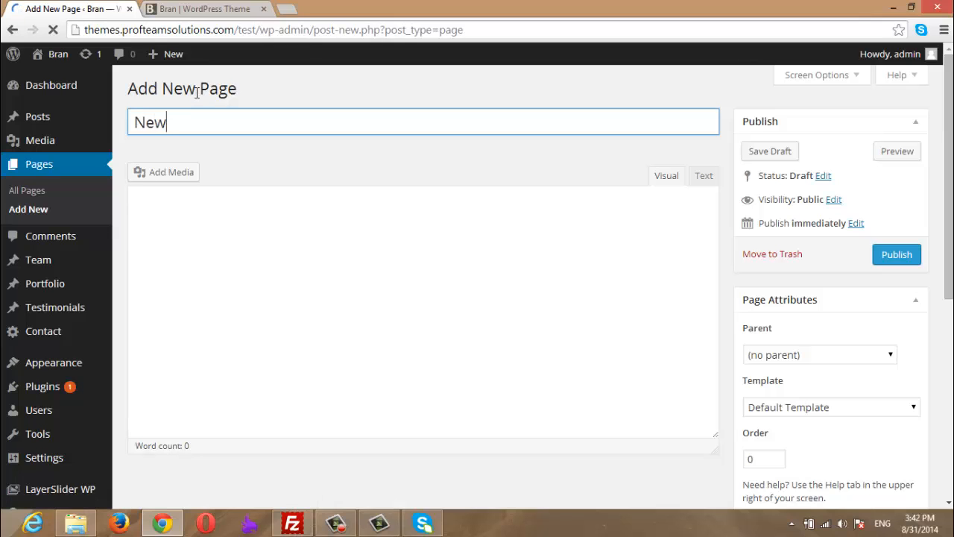
pyautogui.write(' Home')
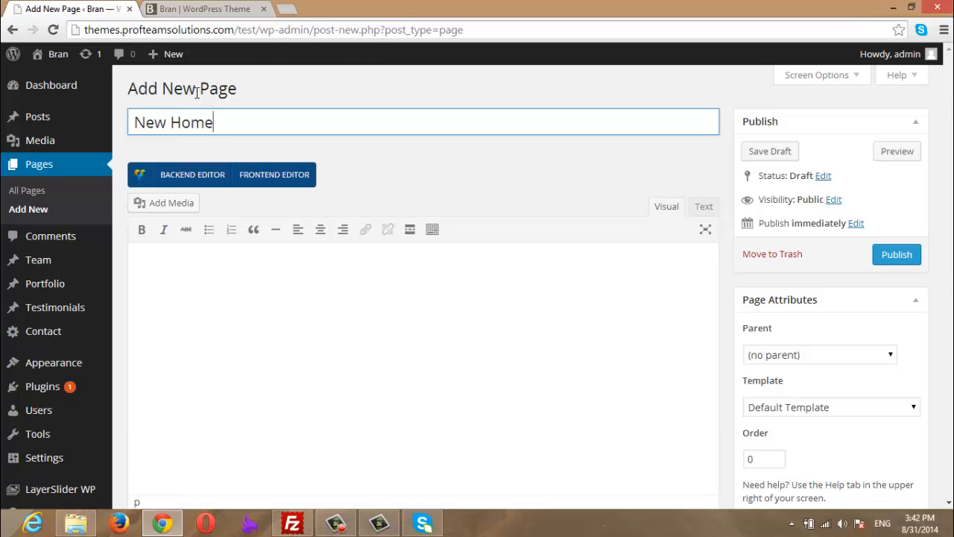
pyautogui.click(541, 316)
pyautogui.click(858, 407)
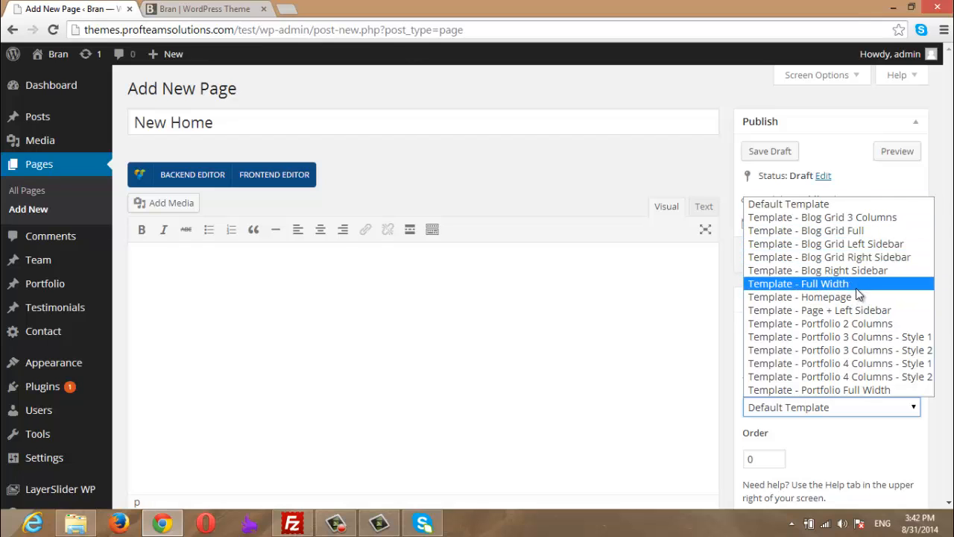
pyautogui.click(815, 301)
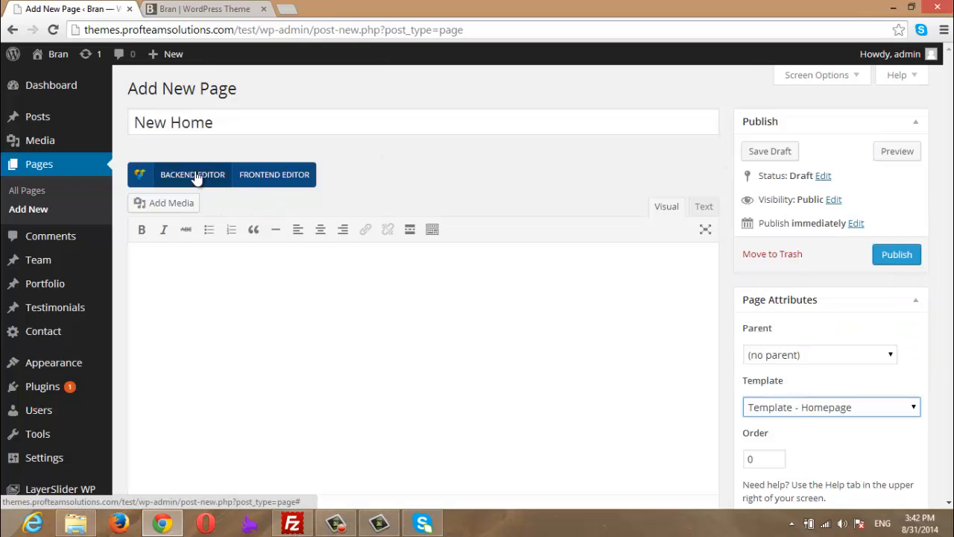
pyautogui.click(165, 331)
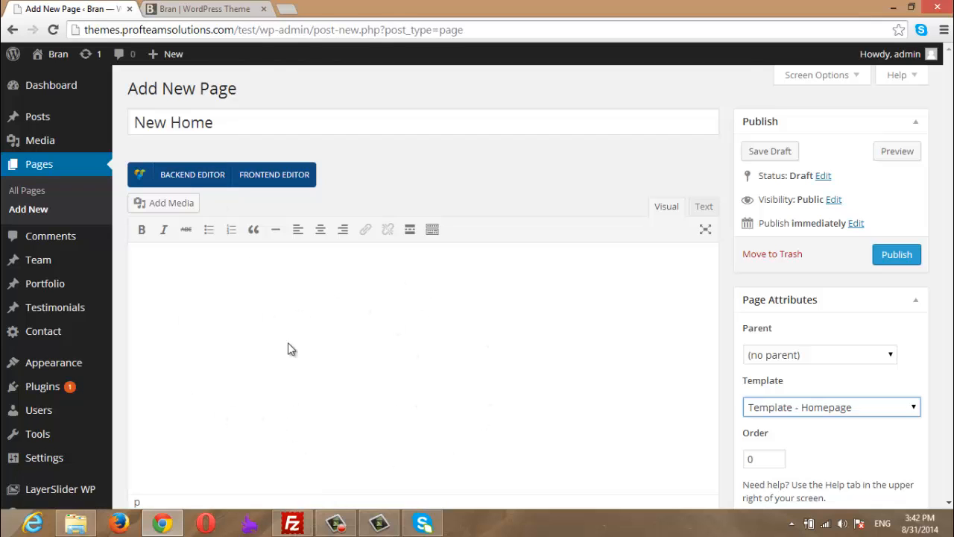
# - Enable the Visual Composer backend editor and add an empty Row to the New Home layout
pyautogui.click(210, 179)
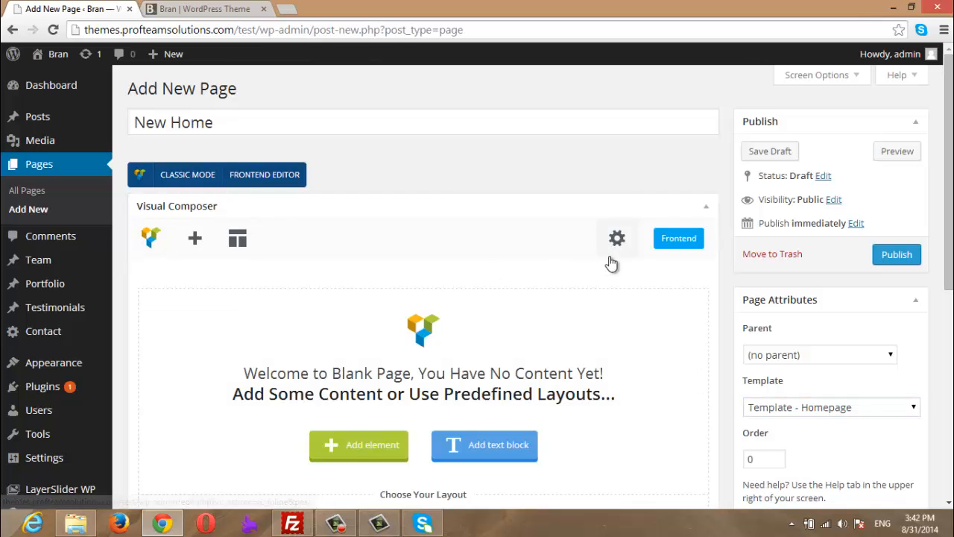
pyautogui.scroll(-3, 610, 263)
pyautogui.scroll(2, 715, 257)
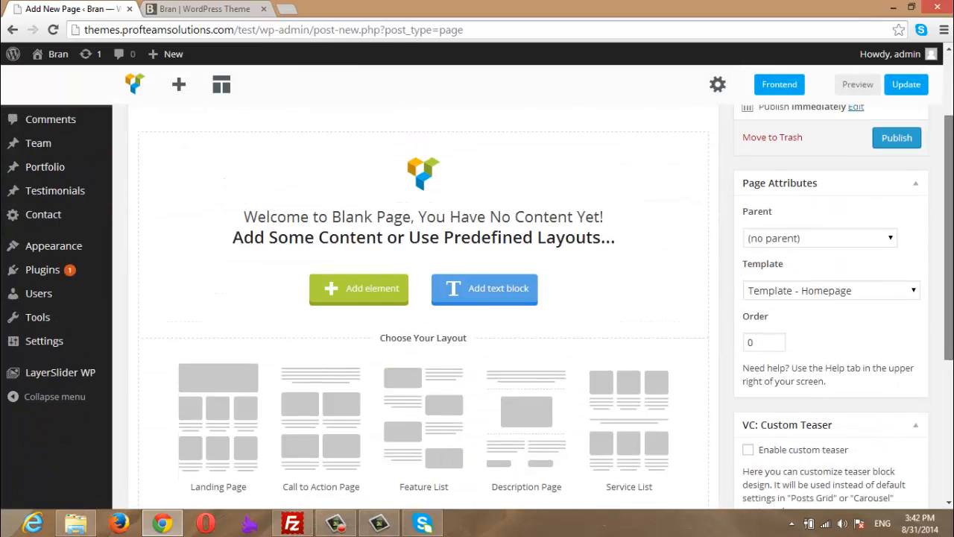
pyautogui.scroll(-3, 478, 289)
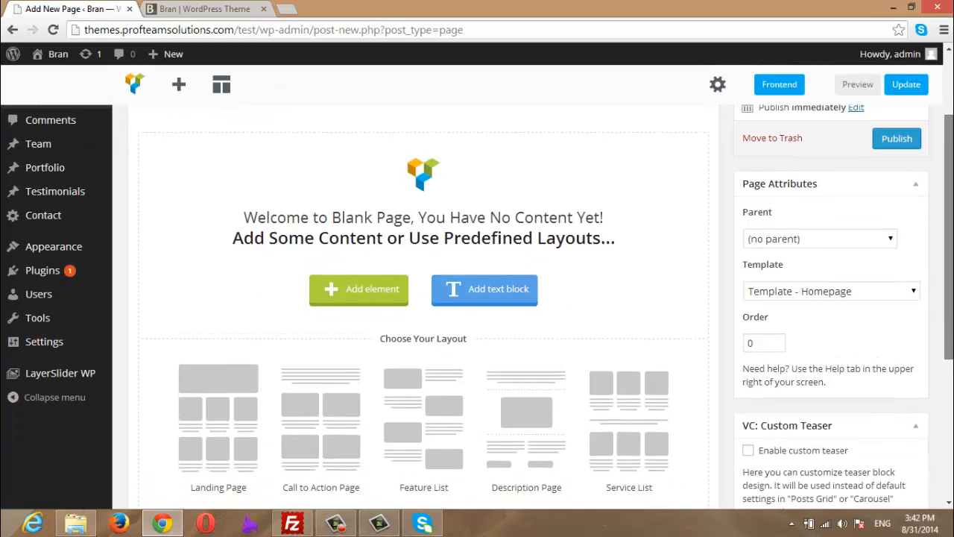
pyautogui.scroll(3, 477, 289)
pyautogui.scroll(1, 337, 337)
pyautogui.scroll(-2, 338, 338)
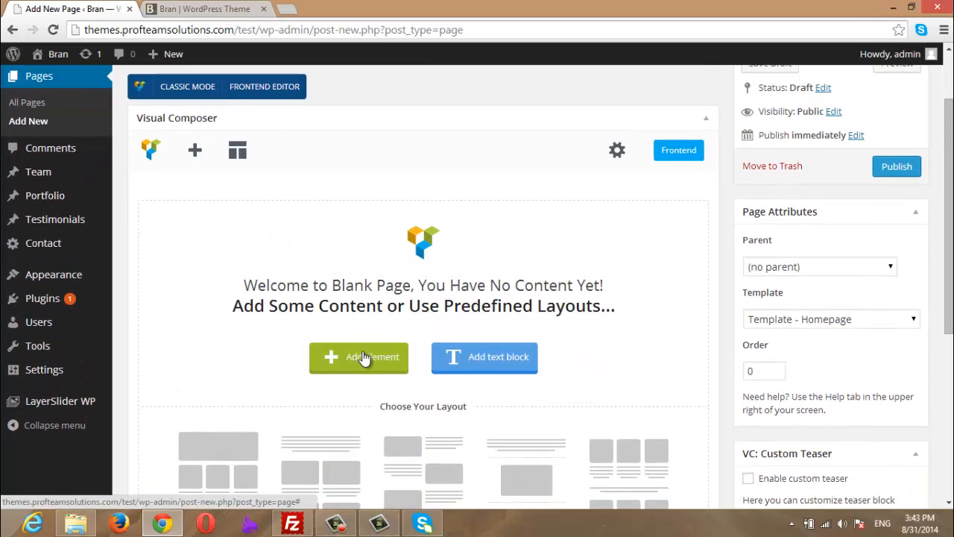
pyautogui.scroll(-3, 365, 362)
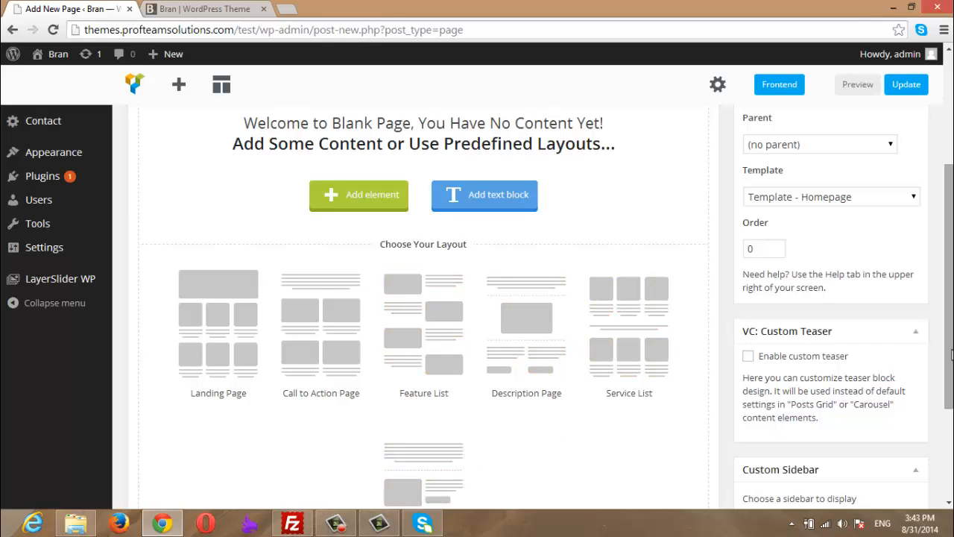
pyautogui.scroll(3, 952, 357)
pyautogui.click(341, 452)
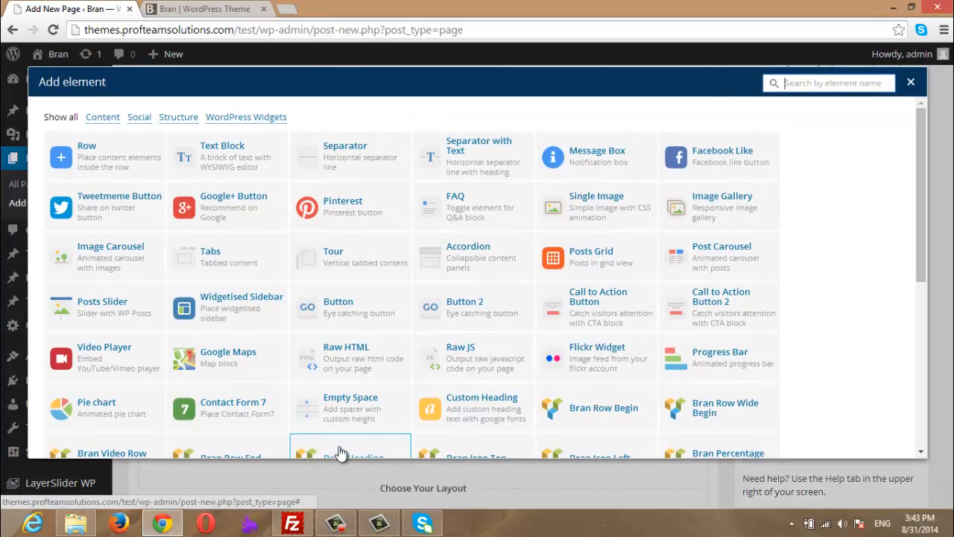
pyautogui.click(87, 154)
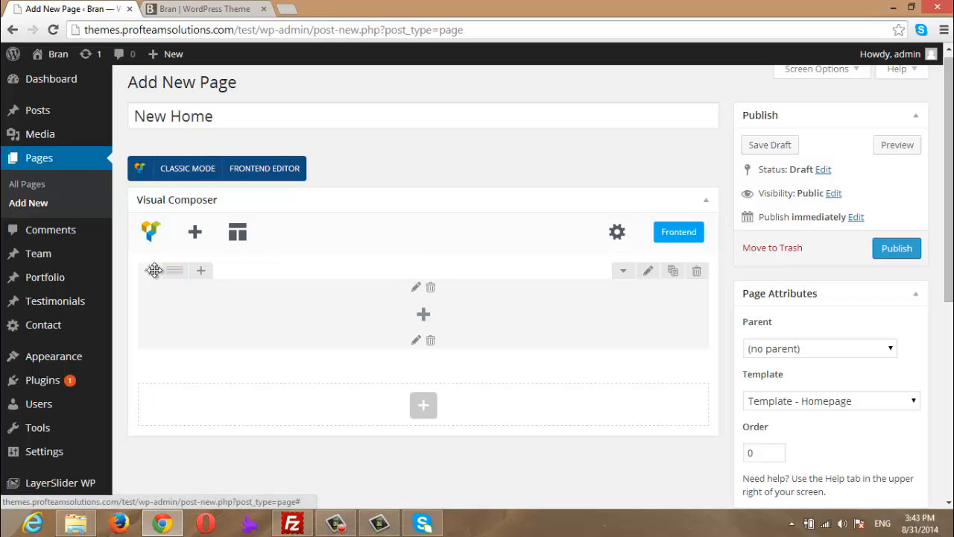
pyautogui.moveTo(151, 269)
pyautogui.mouseDown()
pyautogui.moveTo(153, 305)
pyautogui.moveTo(164, 264)
pyautogui.moveTo(164, 345)
pyautogui.moveTo(166, 276)
pyautogui.moveTo(167, 318)
pyautogui.moveTo(166, 279)
pyautogui.moveTo(157, 294)
pyautogui.moveTo(156, 277)
pyautogui.mouseUp()
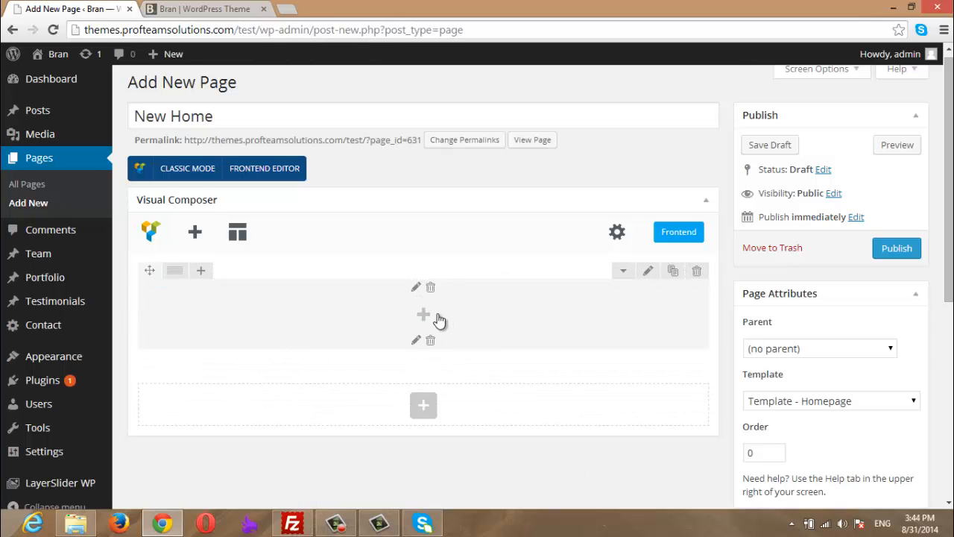
# - Search 'bra' in the row's element list and insert a Bran Row Begin element
pyautogui.click(424, 315)
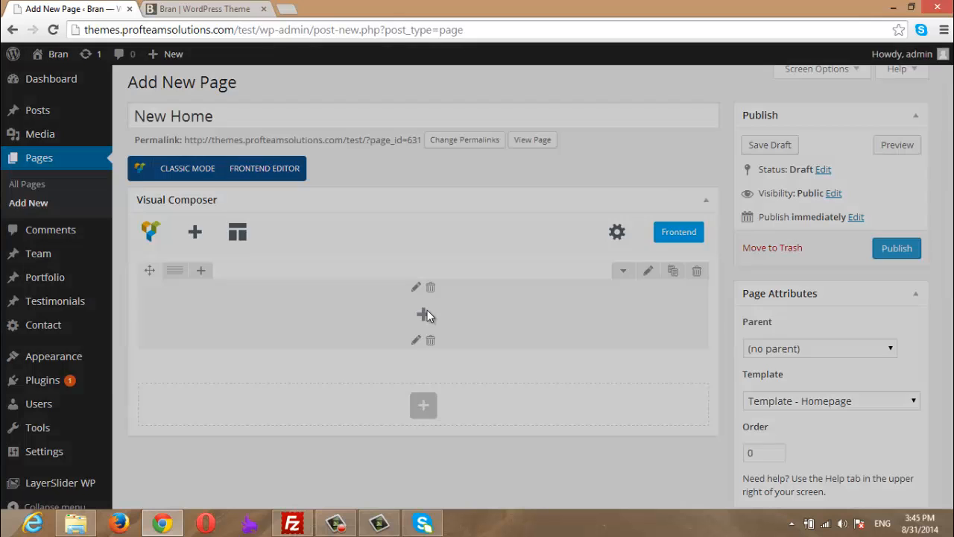
pyautogui.click(813, 82)
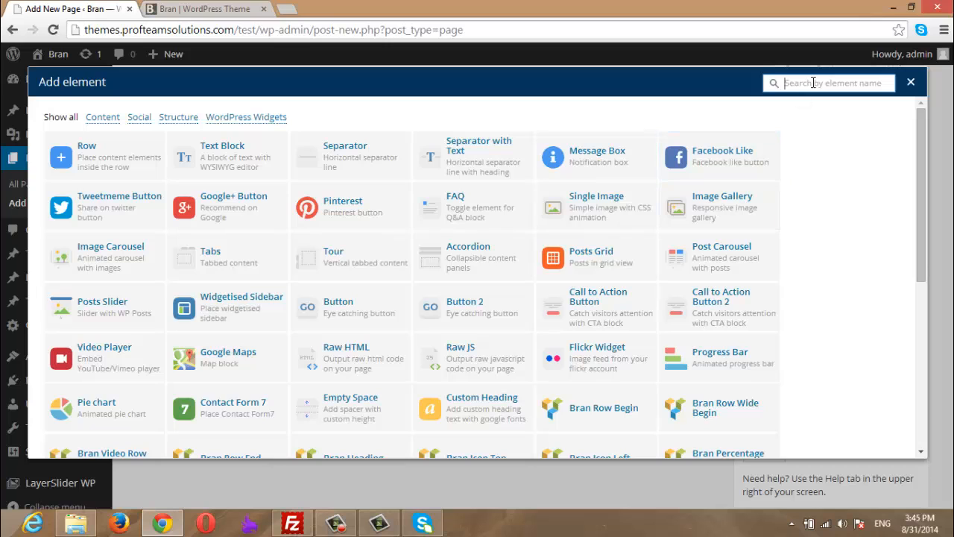
pyautogui.write('bran')
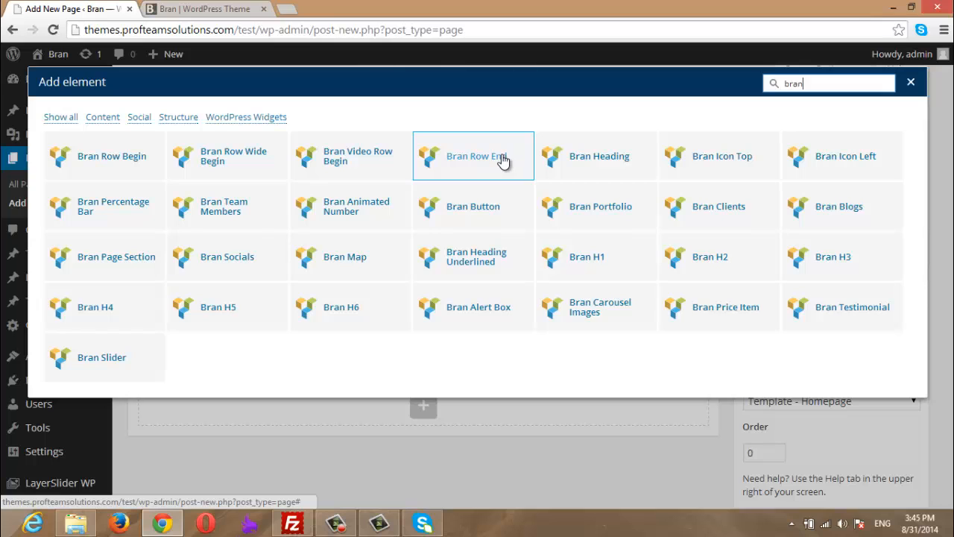
pyautogui.click(132, 165)
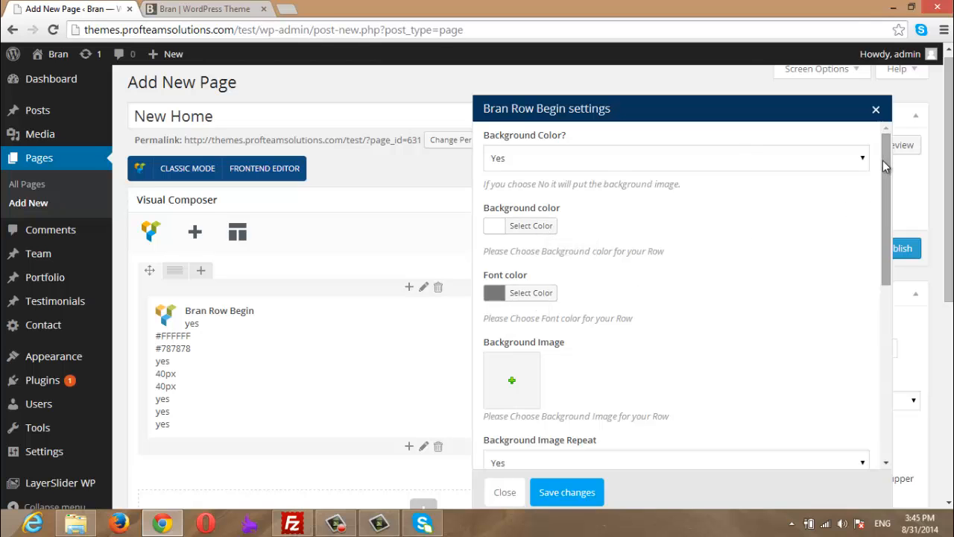
# - Set the Bran Row Begin top and bottom padding to 60px
pyautogui.moveTo(883, 160); pyautogui.dragTo(881, 257)
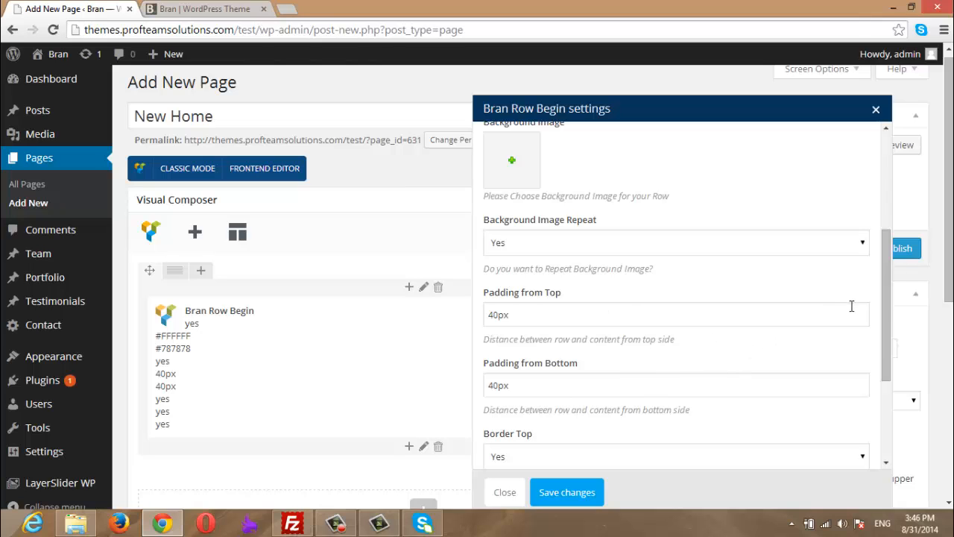
pyautogui.moveTo(883, 291); pyautogui.dragTo(883, 187)
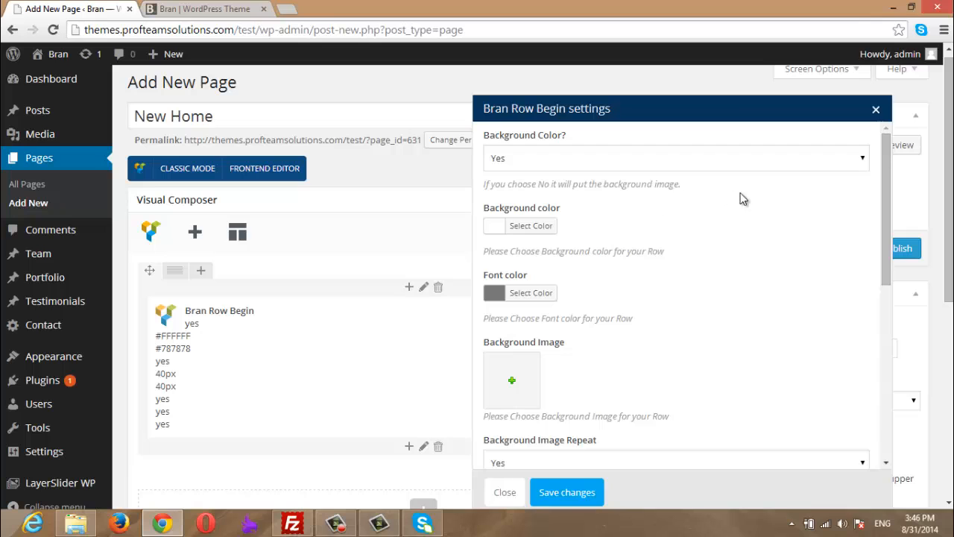
pyautogui.moveTo(886, 216); pyautogui.dragTo(878, 352)
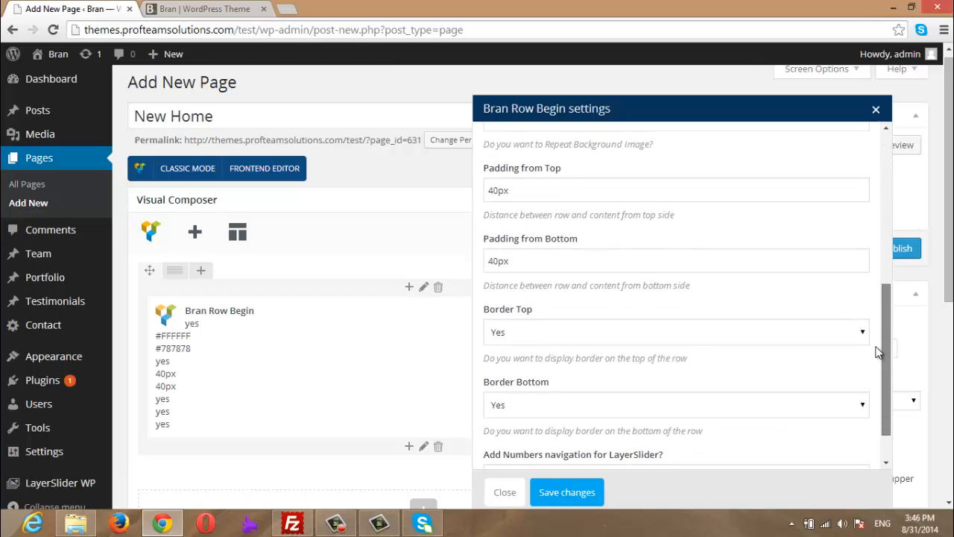
pyautogui.scroll(1, 625, 240)
pyautogui.click(492, 239)
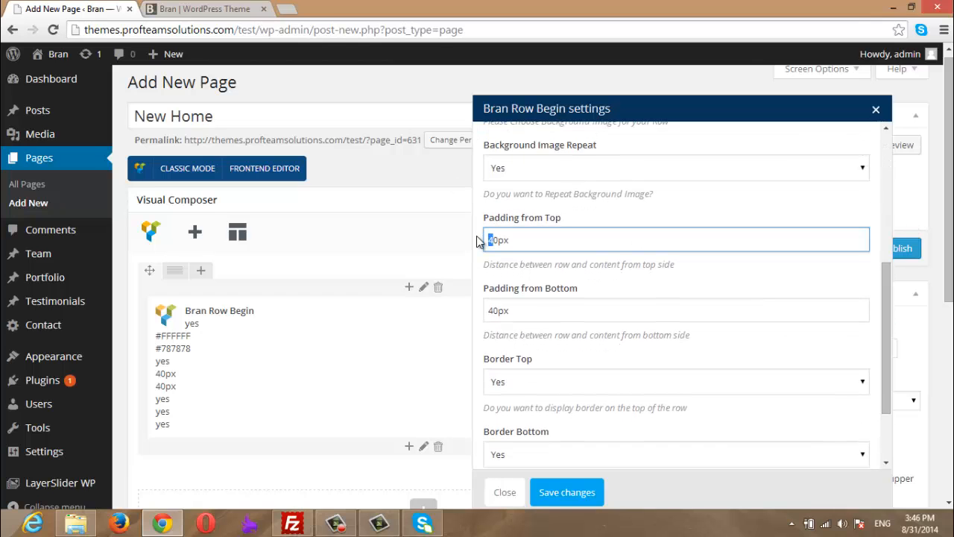
pyautogui.write('6')
pyautogui.click(485, 310)
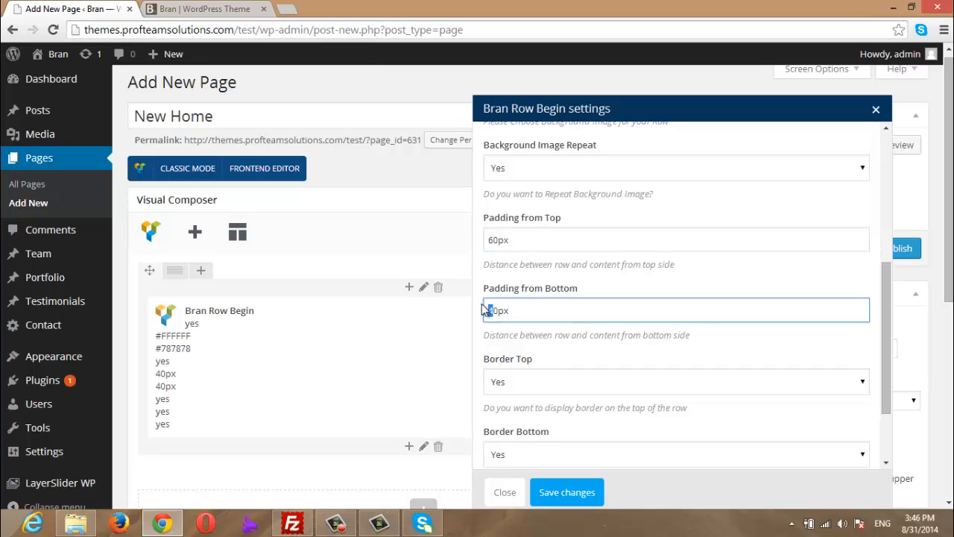
# - Switch the row's Border Top and Border Bottom to No
pyautogui.click(531, 386)
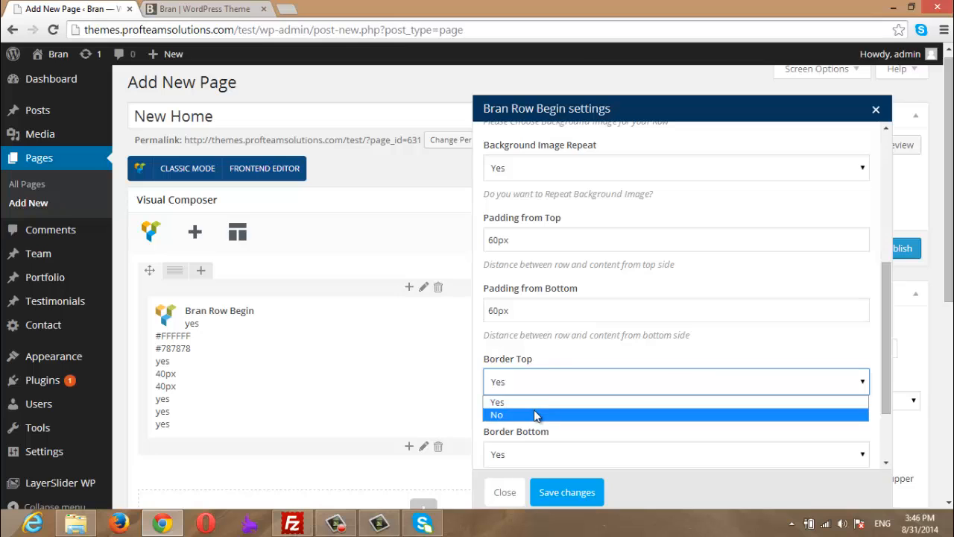
pyautogui.click(534, 409)
pyautogui.click(540, 453)
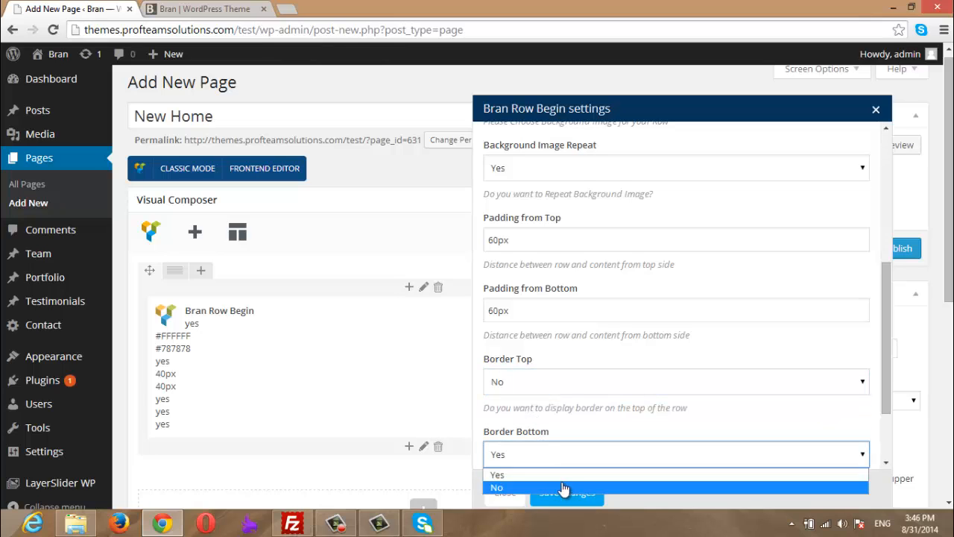
pyautogui.click(564, 488)
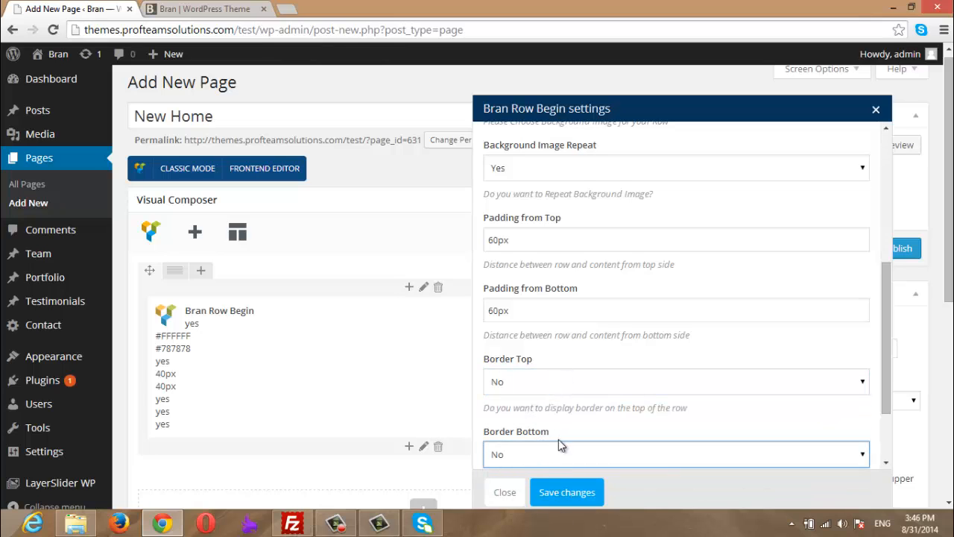
# - Save the Bran Row Begin settings and add a Bran Row End element below it
pyautogui.click(570, 498)
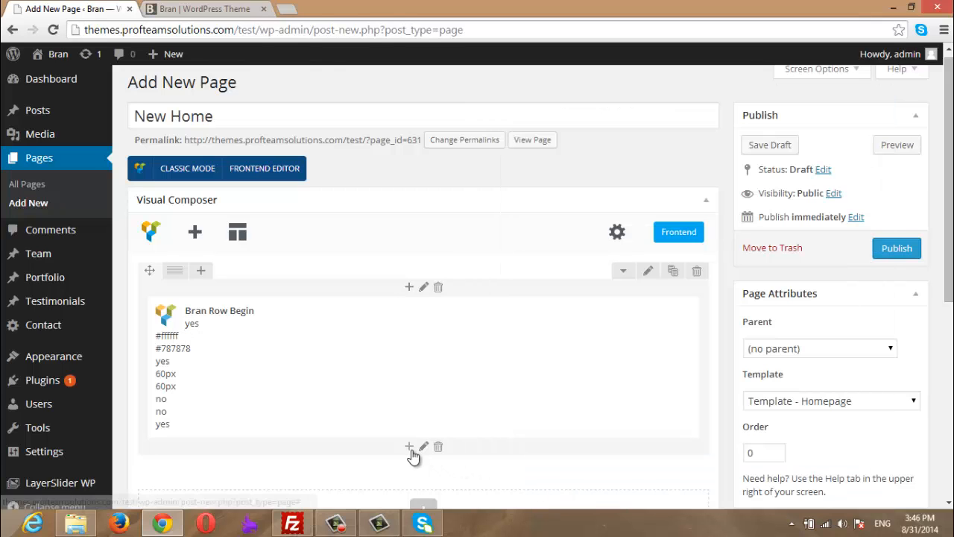
pyautogui.click(409, 447)
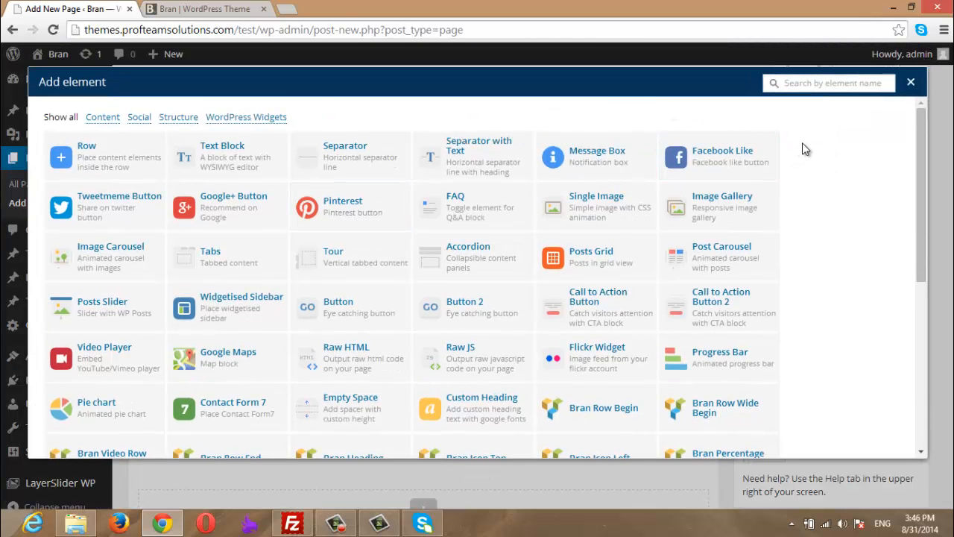
pyautogui.click(829, 84)
pyautogui.write('bran')
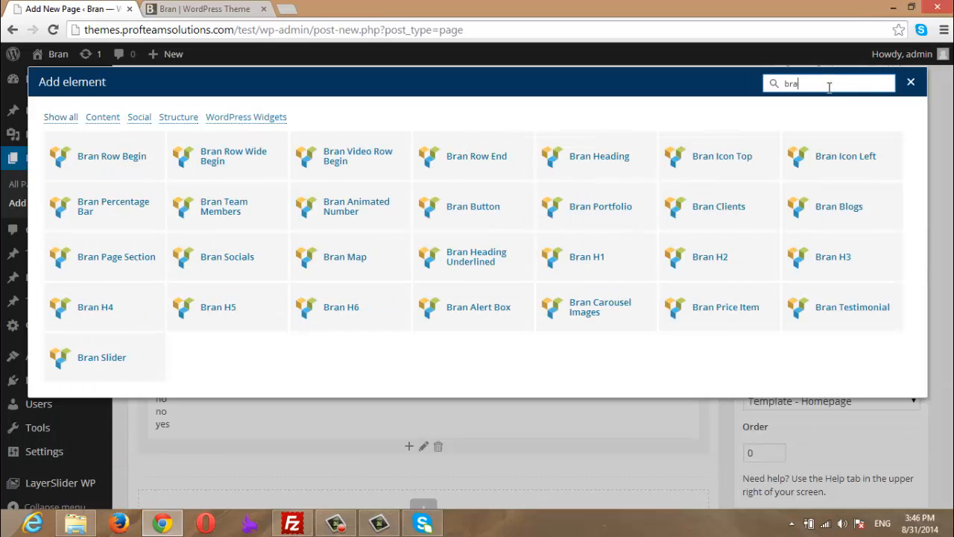
pyautogui.click(487, 165)
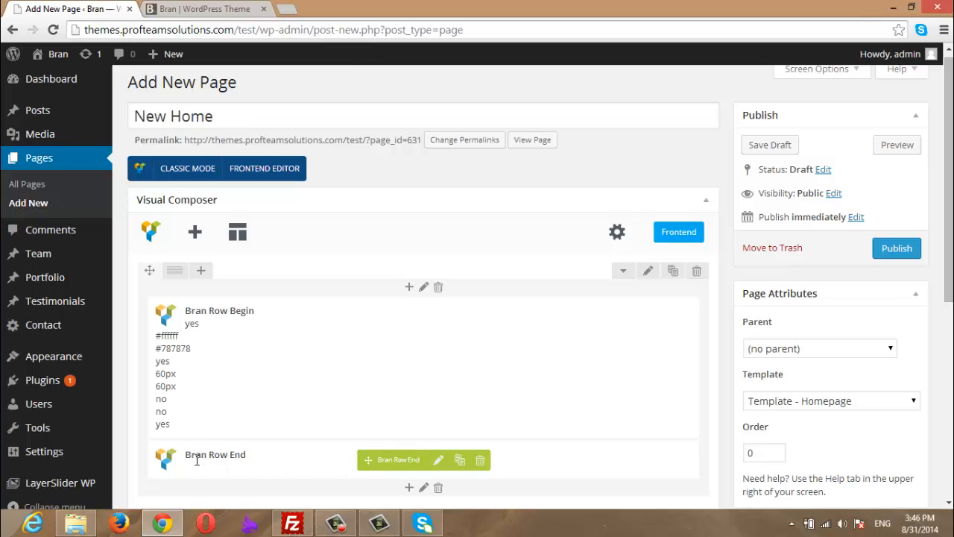
# - Add a Row, move it between Bran Row Begin and End, and apply the 1/3+1/3+1/3 layout
pyautogui.click(410, 490)
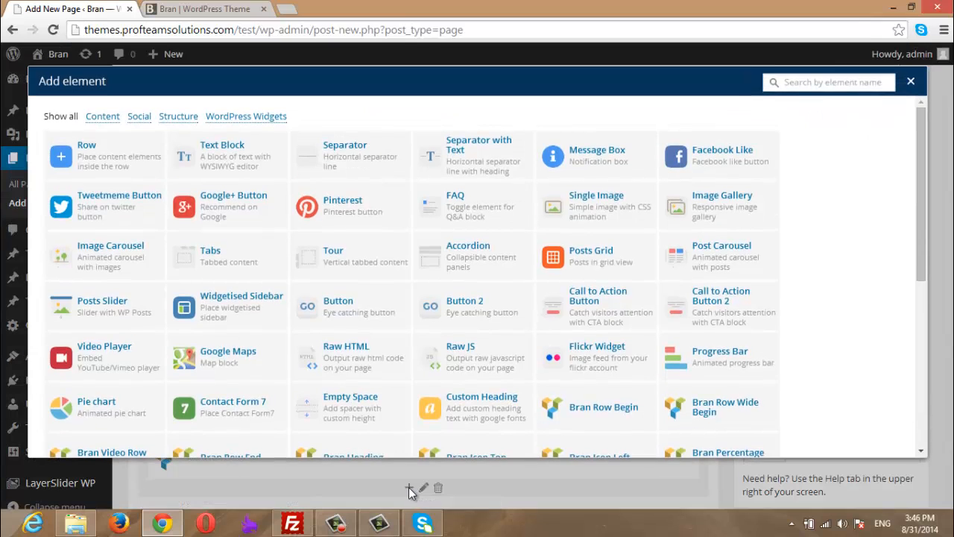
pyautogui.click(91, 156)
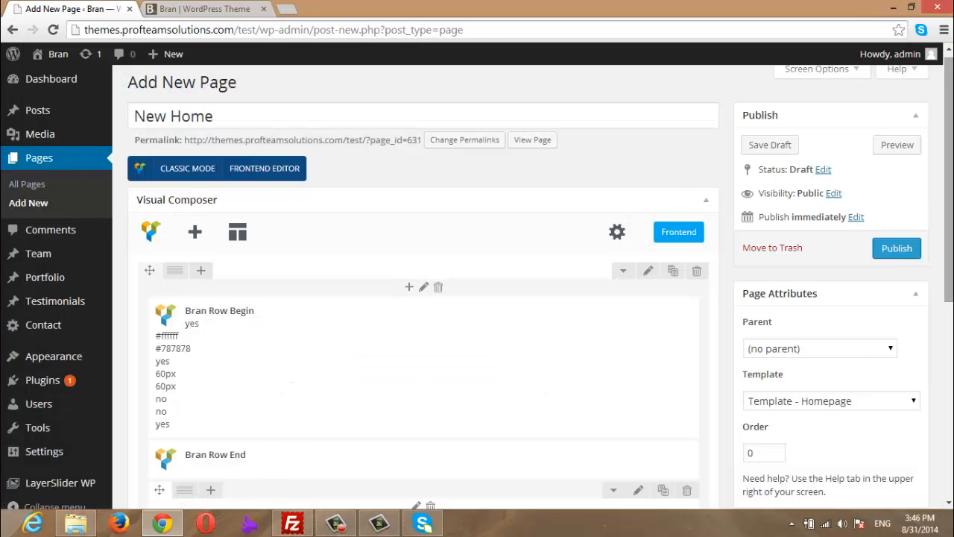
pyautogui.scroll(-3, 294, 257)
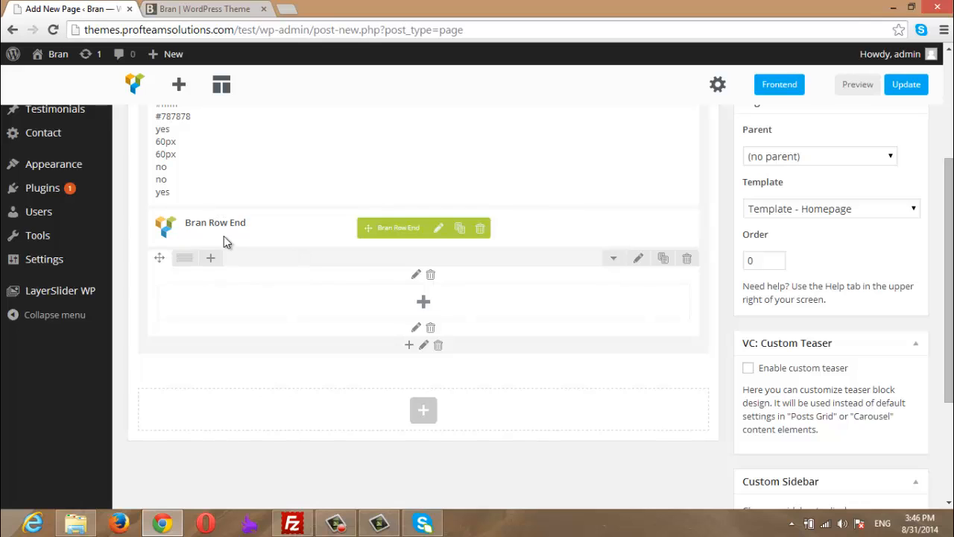
pyautogui.moveTo(158, 260); pyautogui.dragTo(168, 204)
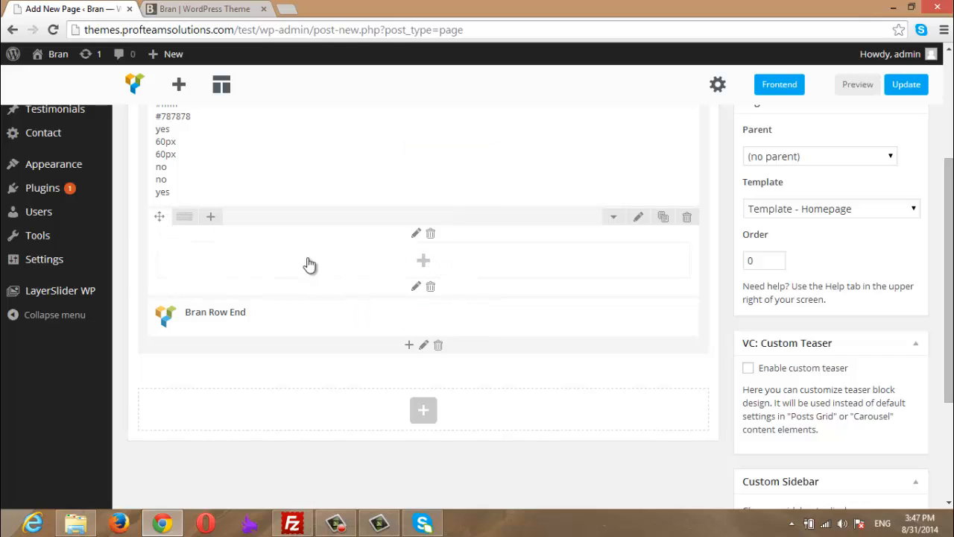
pyautogui.moveTo(184, 223)
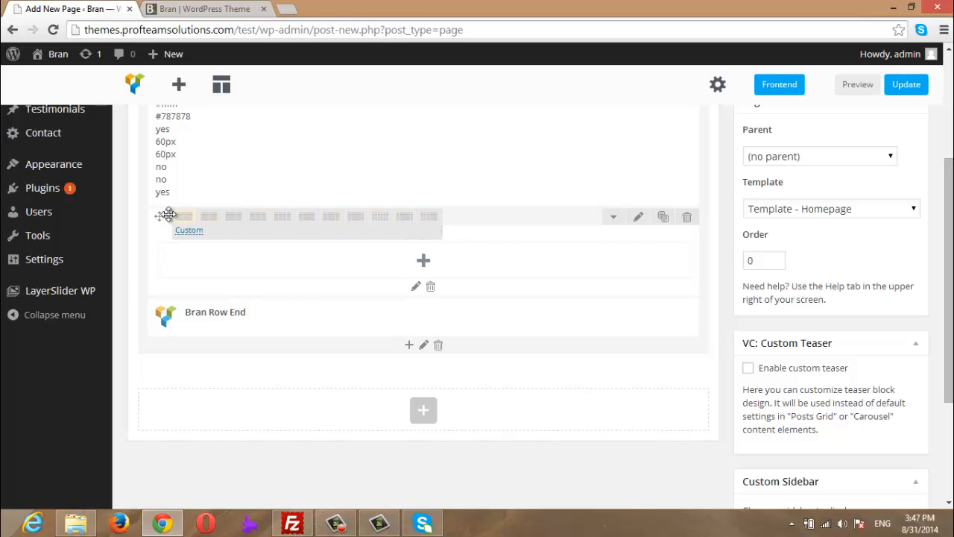
pyautogui.click(261, 218)
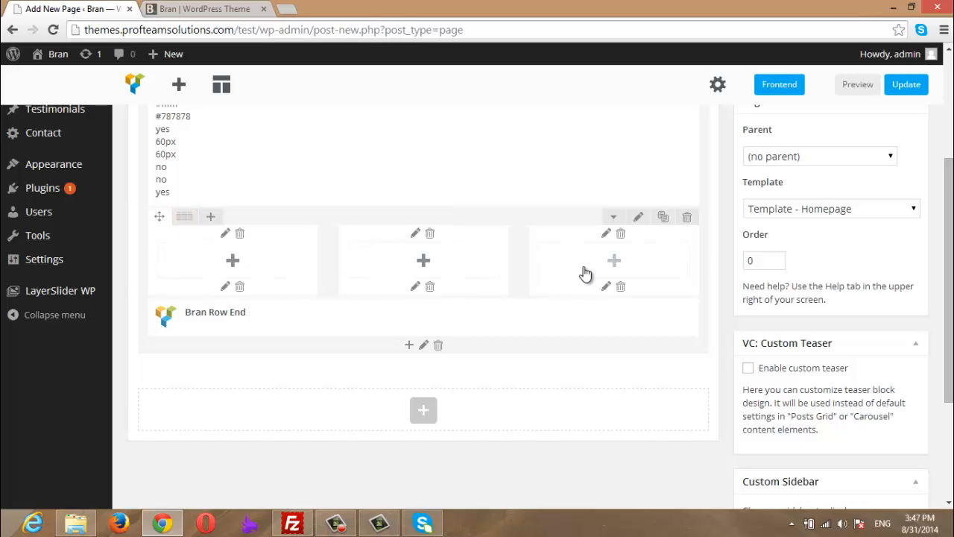
# - Insert a default Text Block in the first column, then search 'bran' for the middle column
pyautogui.click(236, 266)
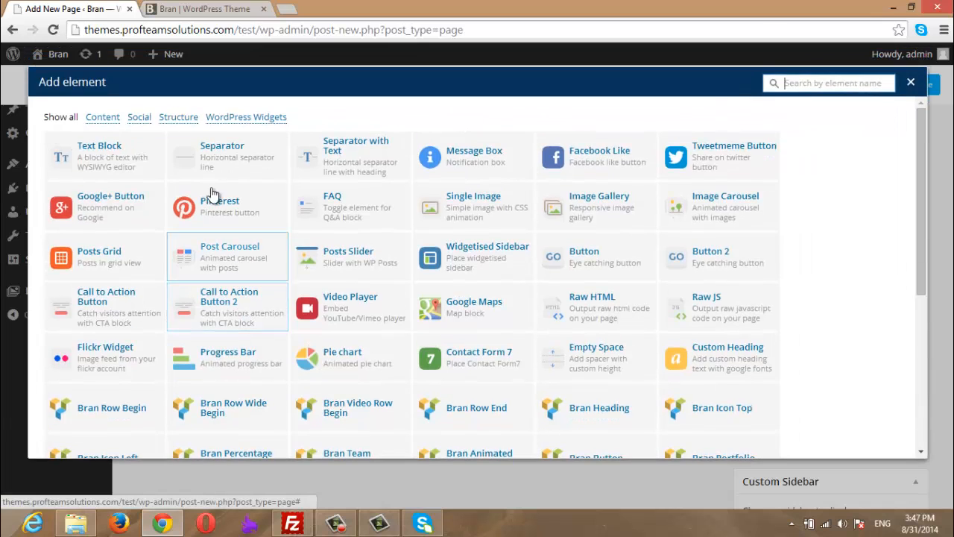
pyautogui.click(117, 165)
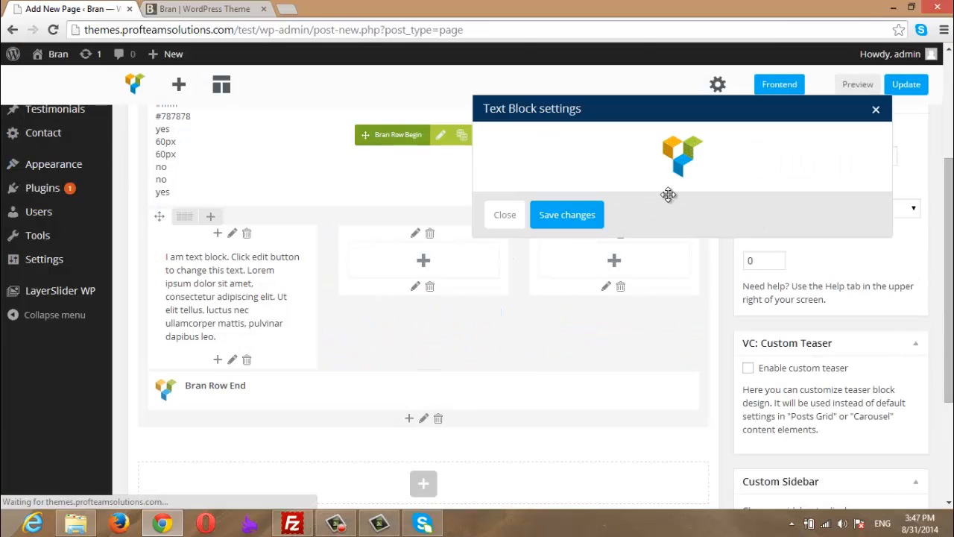
pyautogui.click(568, 493)
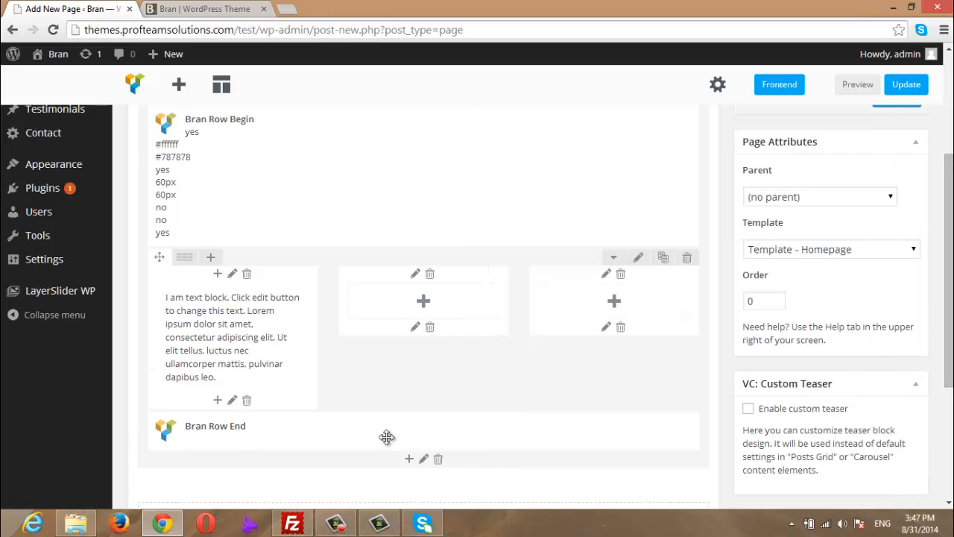
pyautogui.click(423, 302)
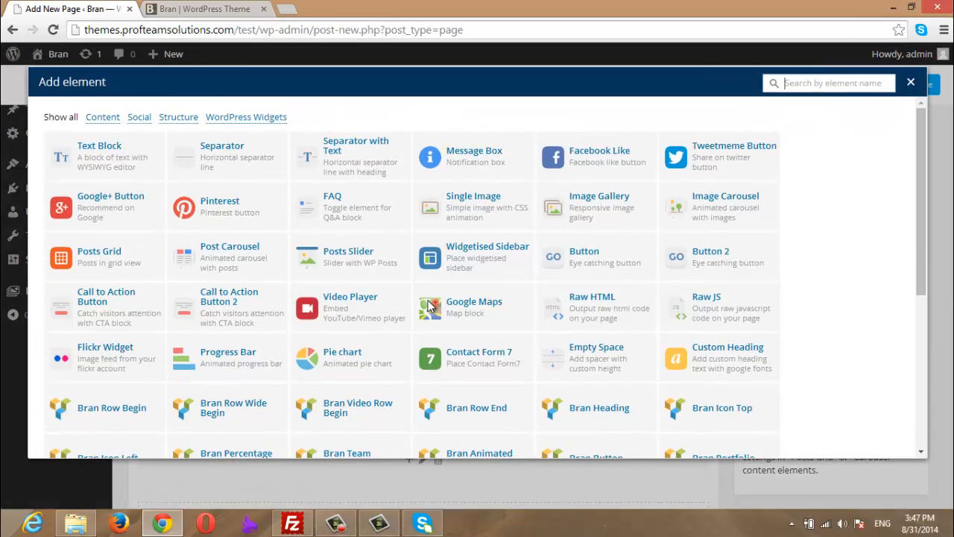
pyautogui.write('bran')
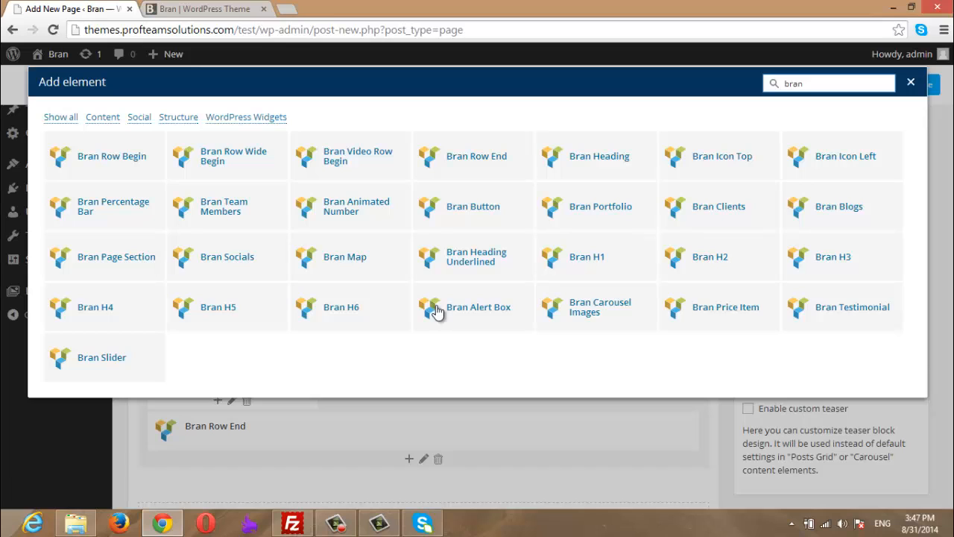
# - Add a Bran Icon Top with the Alarm icon and title 'Another Title' to the middle column
pyautogui.click(712, 166)
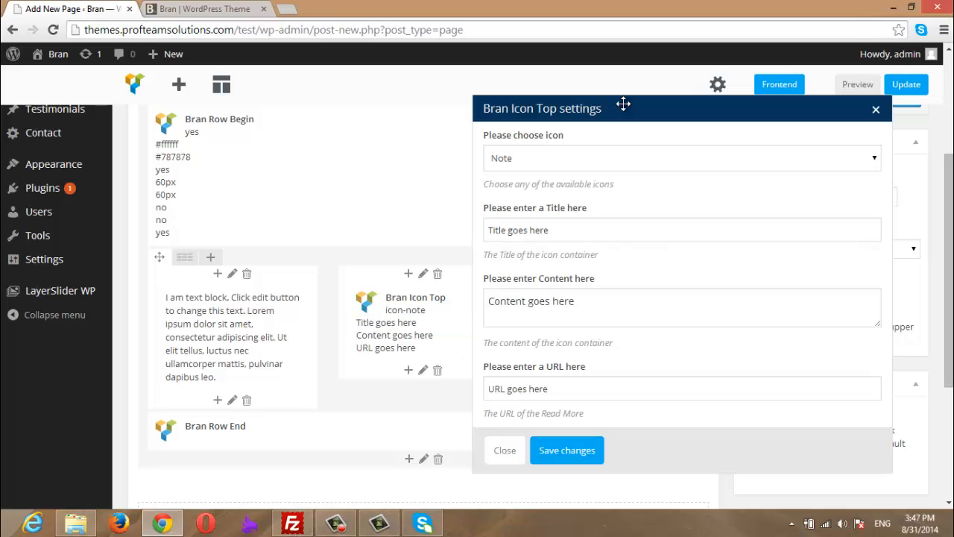
pyautogui.click(543, 159)
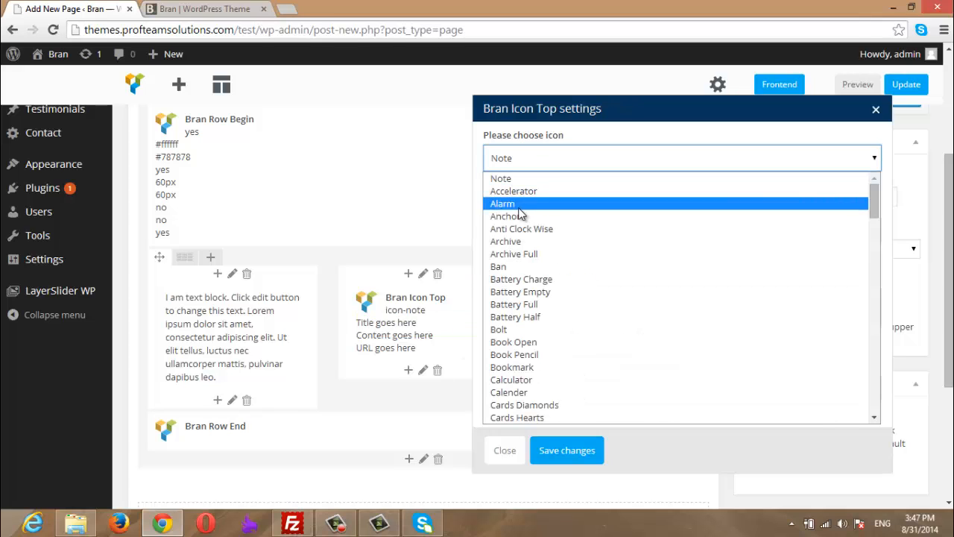
pyautogui.click(522, 204)
pyautogui.press('Tab')
pyautogui.write('A')
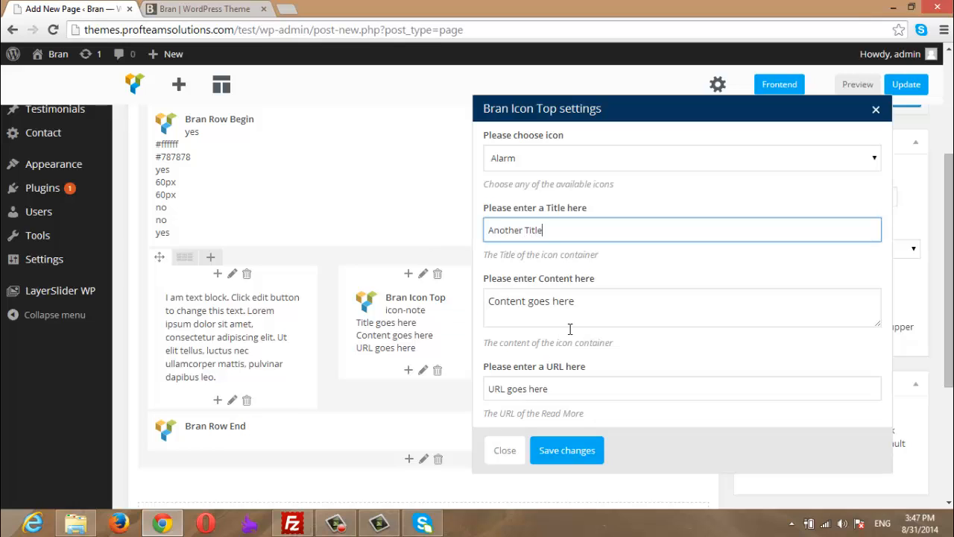
# - Repeat the placeholder content text, save the icon element, and search 'bran' for the third column
pyautogui.moveTo(597, 304); pyautogui.dragTo(406, 302)
pyautogui.hotkey('ctrl', 'c')
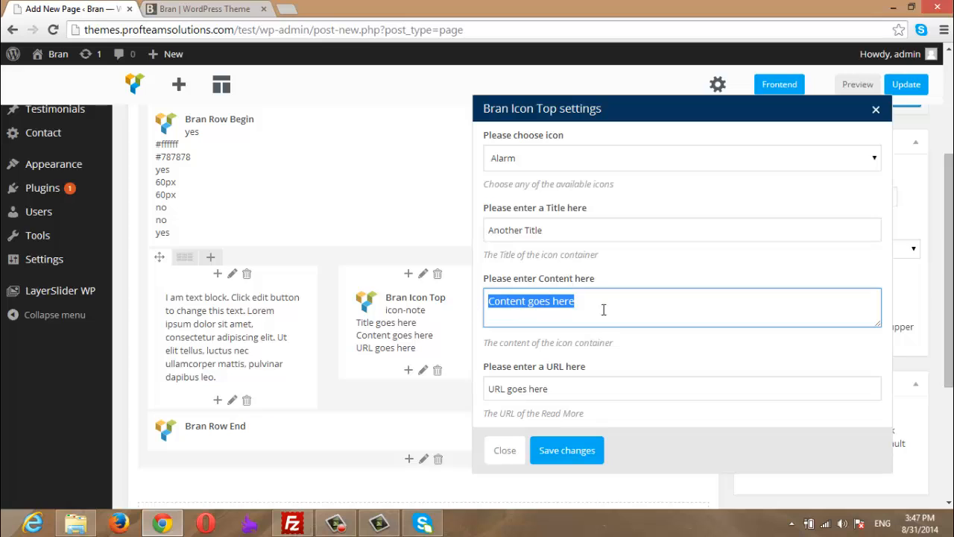
pyautogui.click(661, 305)
pyautogui.hotkey('ctrl', 'v')
pyautogui.hotkey('ctrl', 'v')
pyautogui.hotkey('ctrl', 'v')
pyautogui.hotkey('ctrl', 'v')
pyautogui.hotkey('ctrl', 'v')
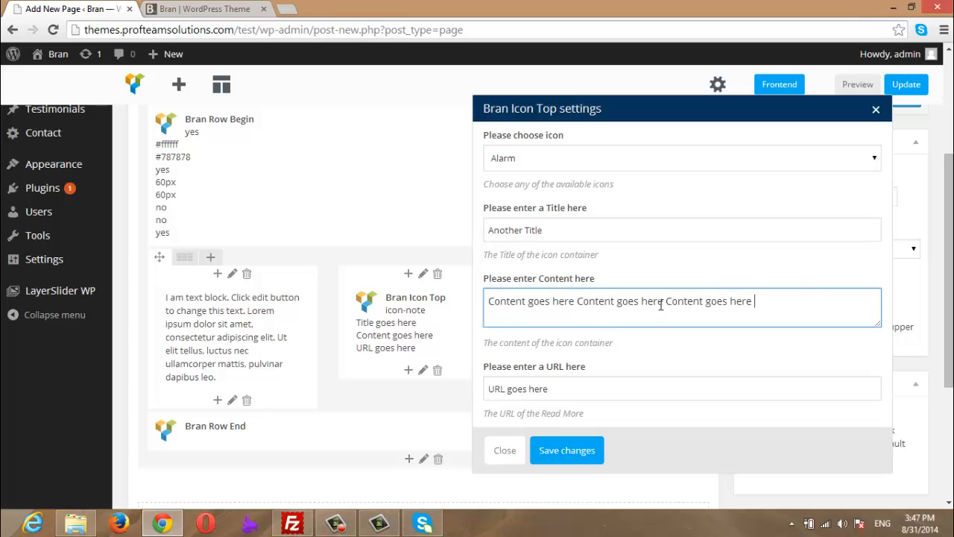
pyautogui.click(567, 450)
pyautogui.click(614, 301)
pyautogui.write('bran')
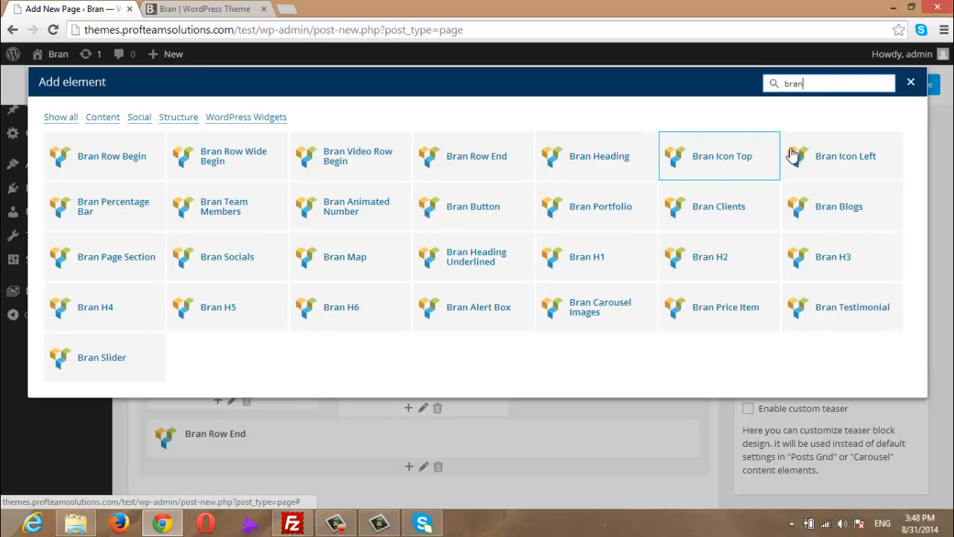
# - Add a Bran Icon Left block with default settings (archive icon) to the third column
pyautogui.click(832, 165)
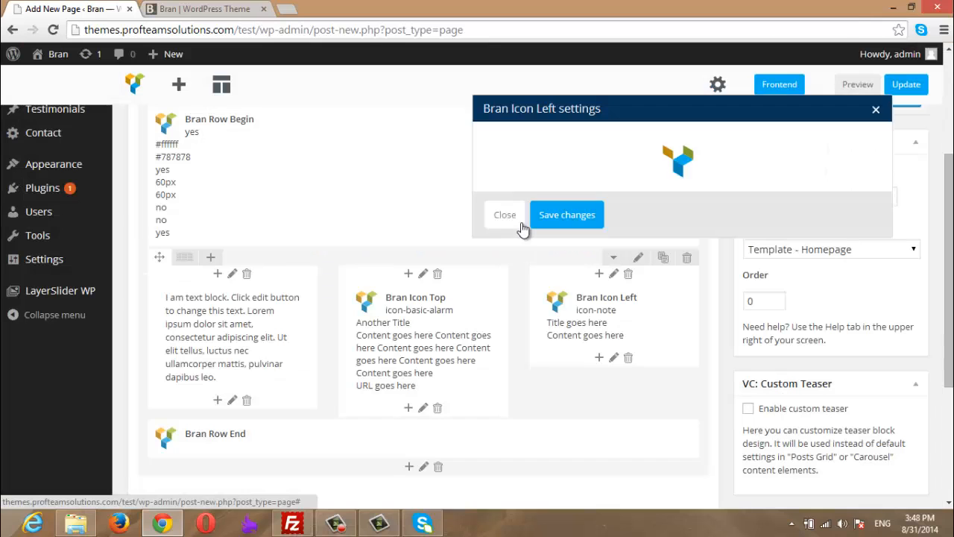
pyautogui.click(520, 217)
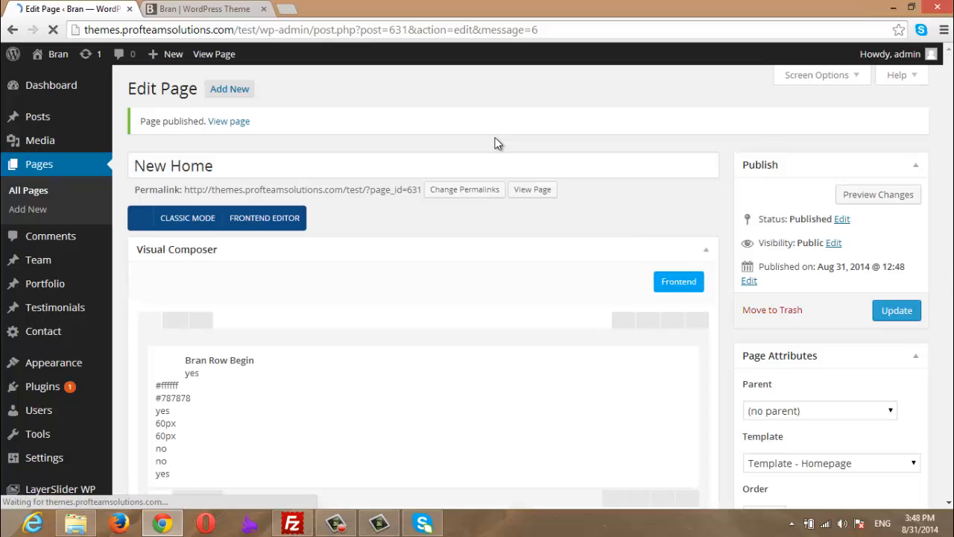
# - Preview the New Home page's latest changes in a new tab, then go back to the editor
pyautogui.click(867, 196)
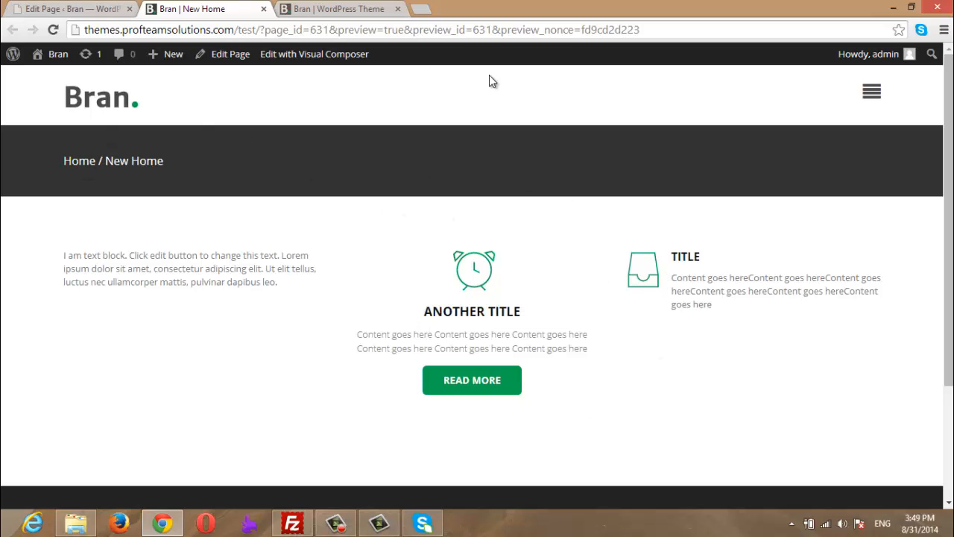
pyautogui.click(41, 9)
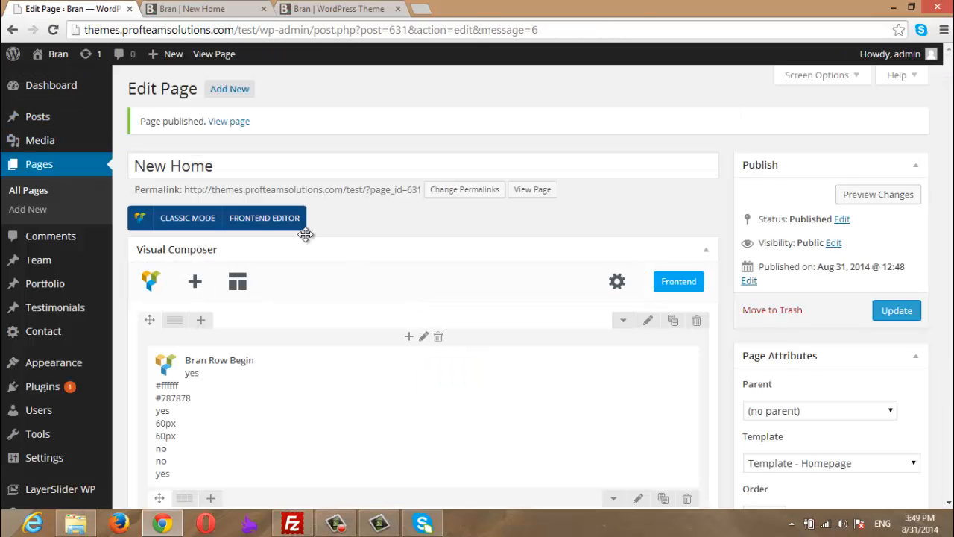
# - Set New Home as the static front page in Reading settings and save the change
pyautogui.moveTo(59, 461)
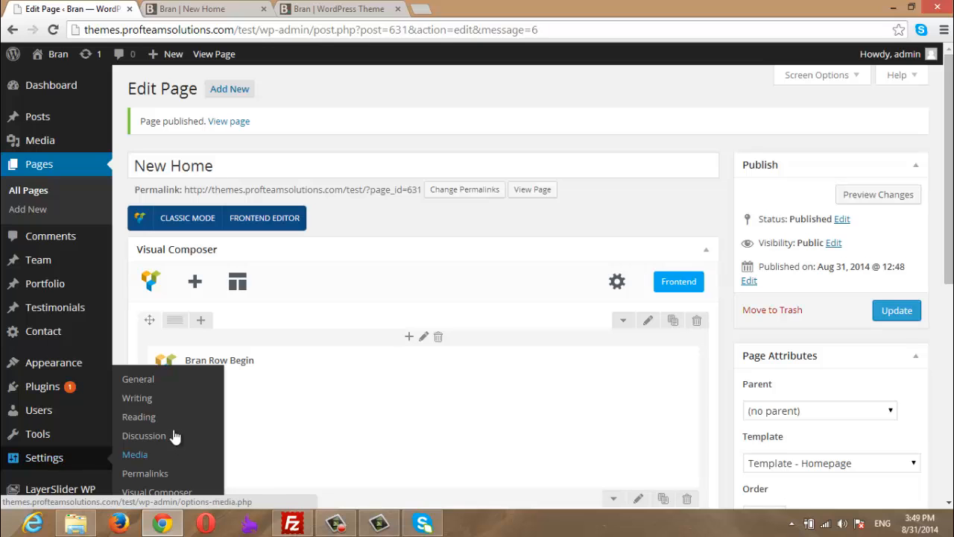
pyautogui.click(141, 416)
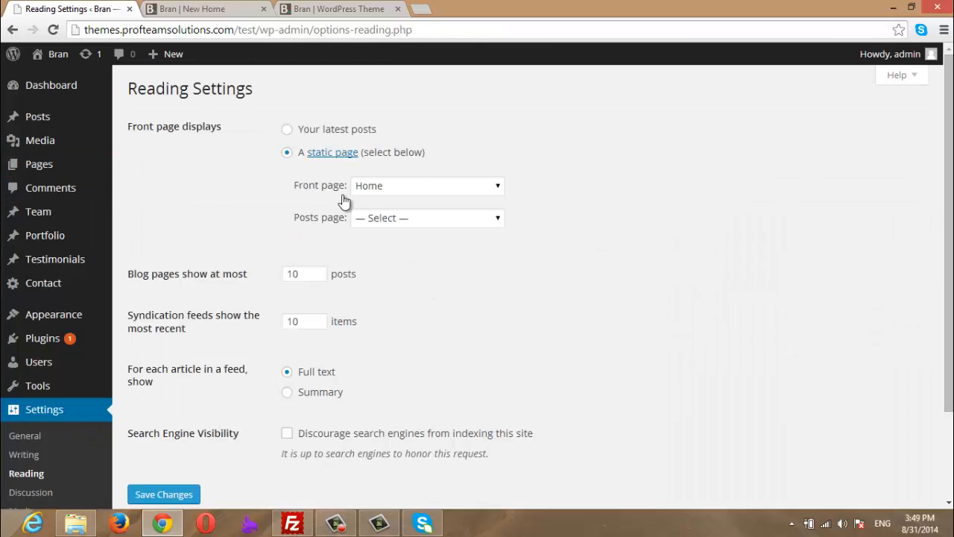
pyautogui.click(417, 192)
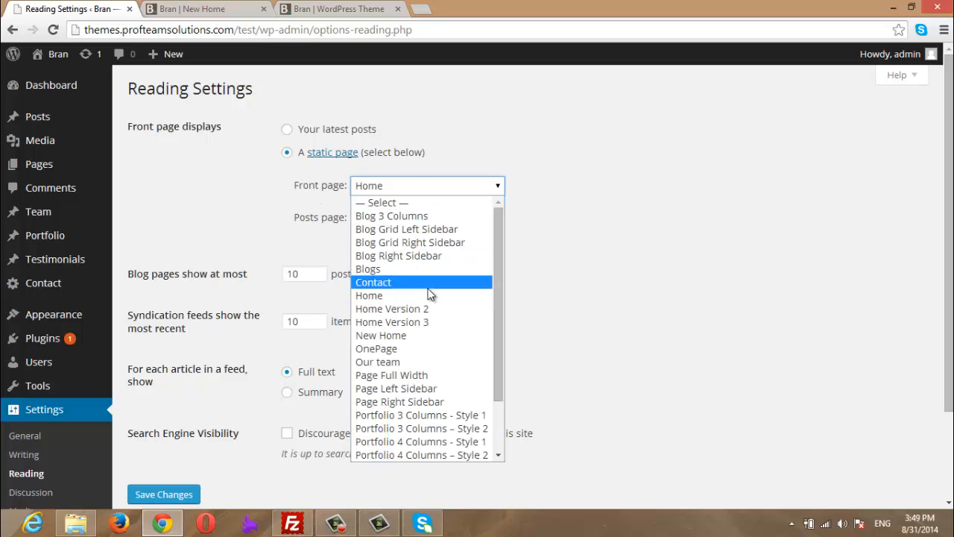
pyautogui.click(420, 337)
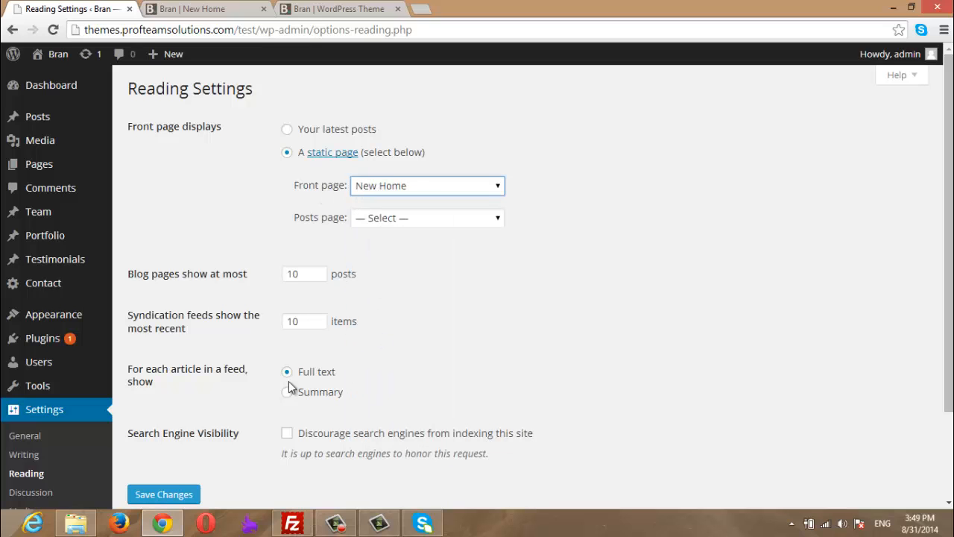
pyautogui.click(164, 495)
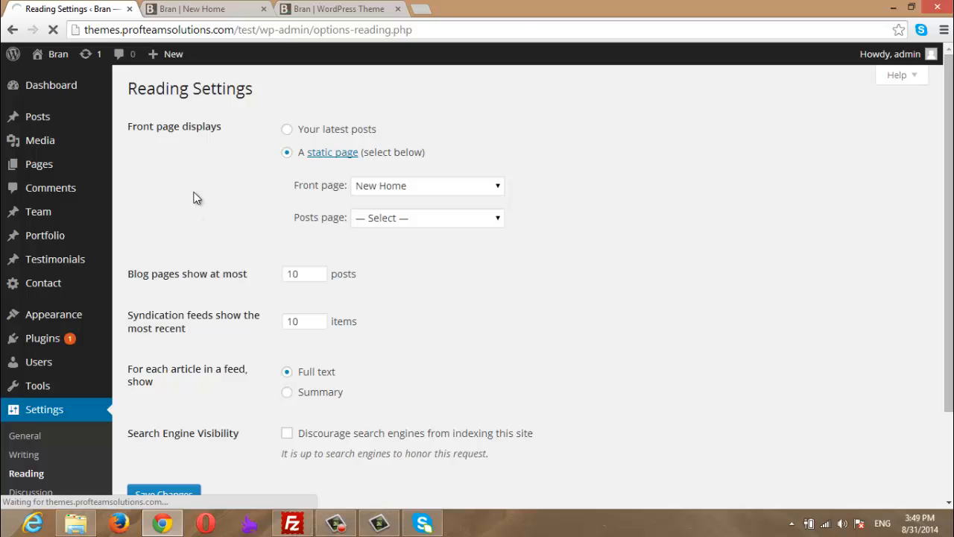
pyautogui.click(226, 8)
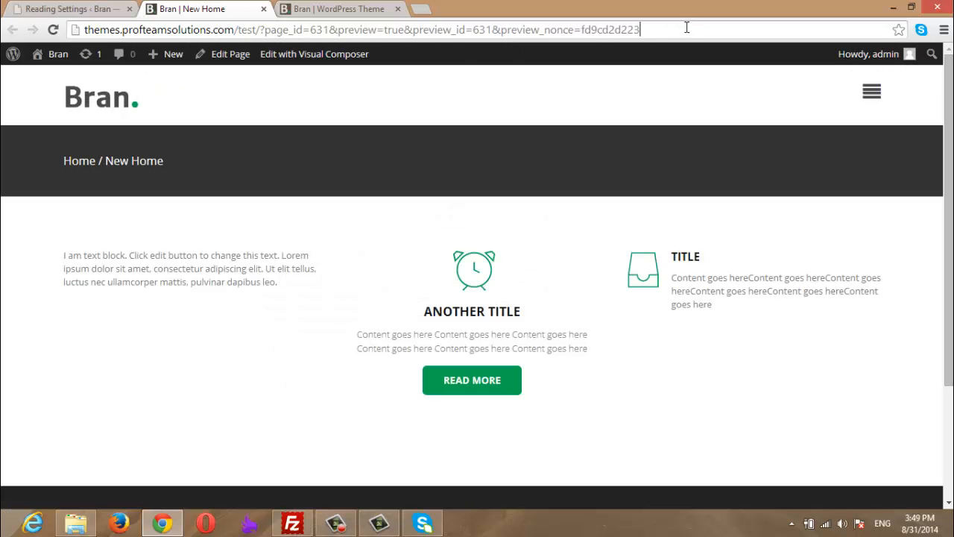
# - Load the site root /test/ and scroll below the slider to find the New Home columns
pyautogui.moveTo(687, 27); pyautogui.dragTo(261, 30)
pyautogui.press('BackSpace')
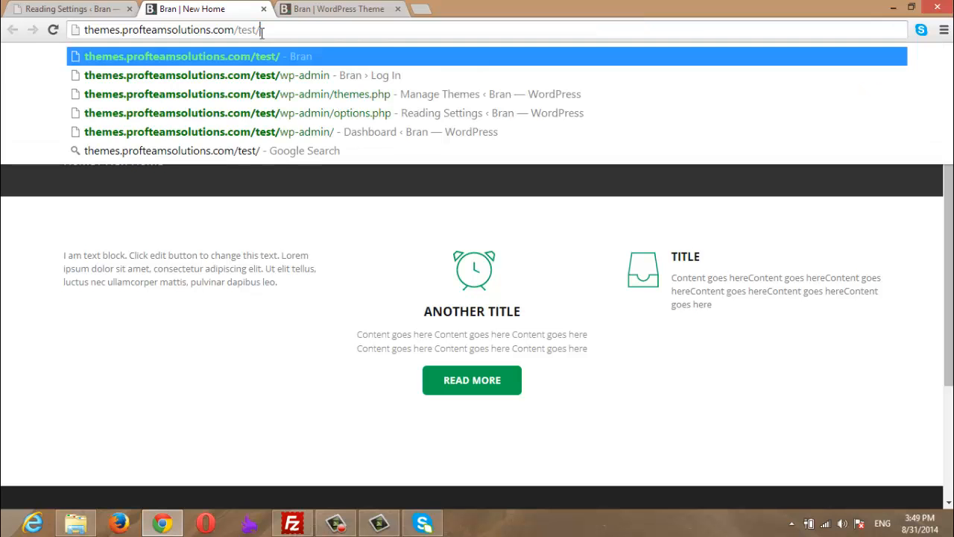
pyautogui.press('Return')
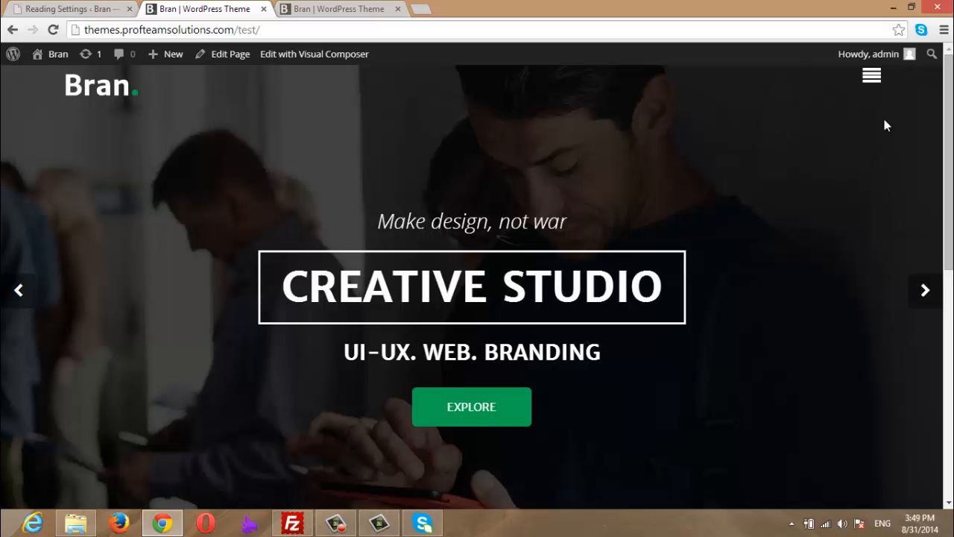
pyautogui.moveTo(950, 124); pyautogui.dragTo(953, 304)
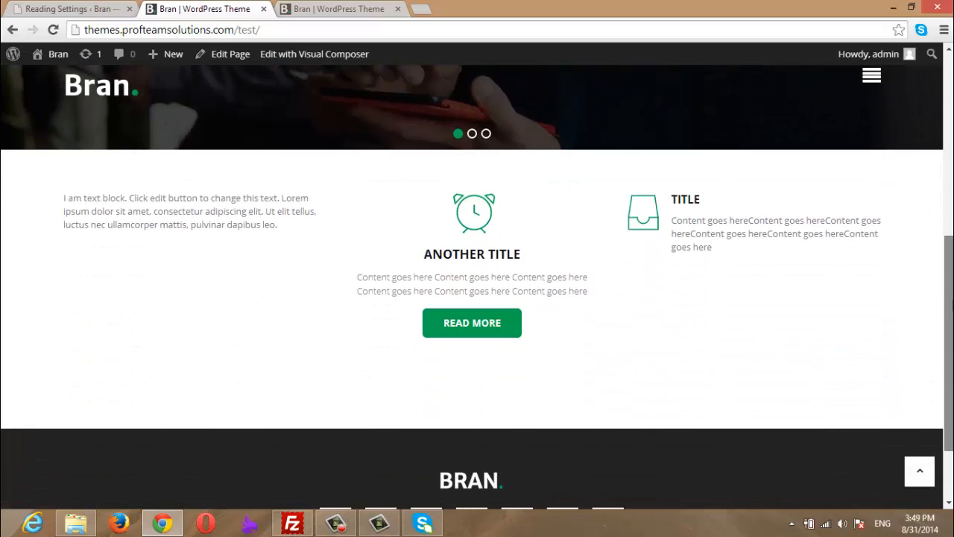